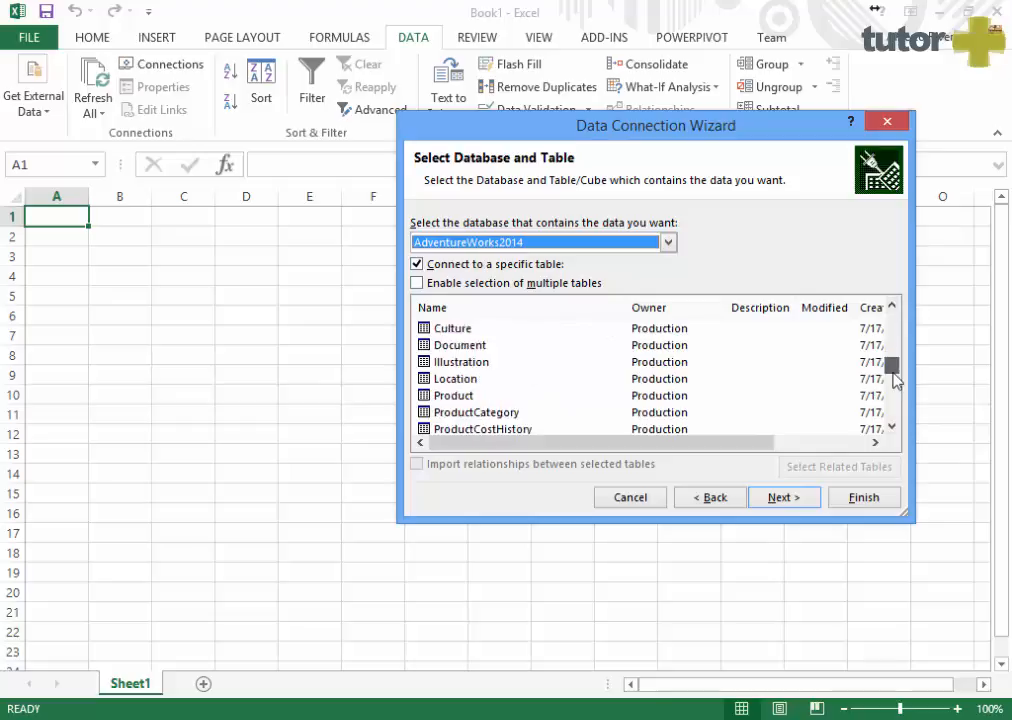
Import the Product table from the AdventureWorks2014 database as a table at cell A1 of the existing worksheet.
click(453, 345)
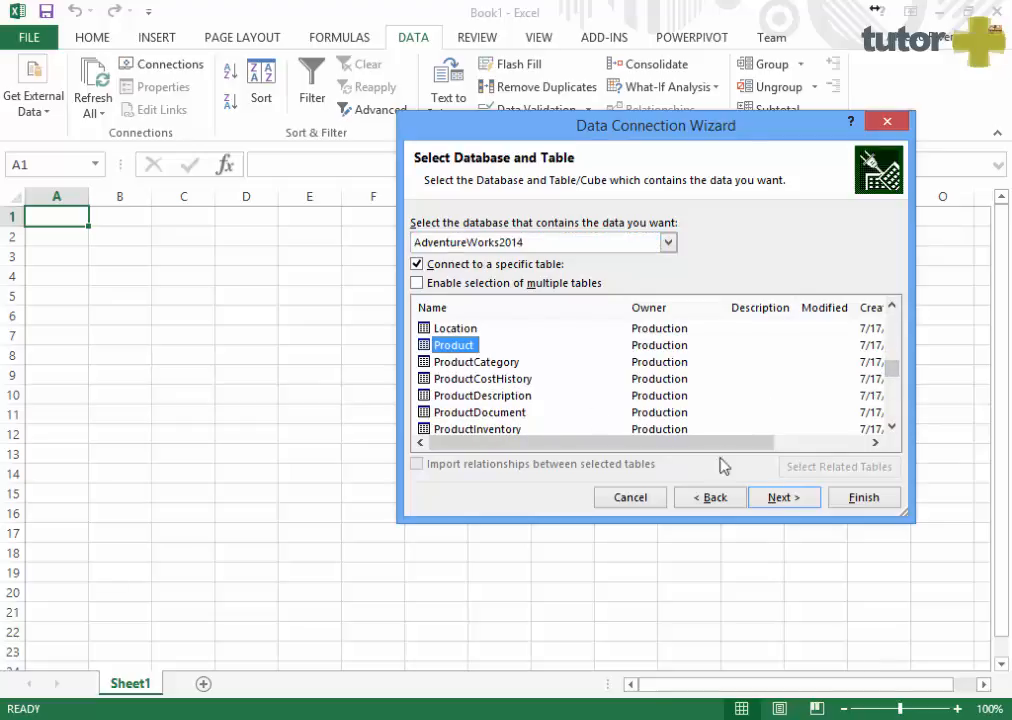
click(776, 497)
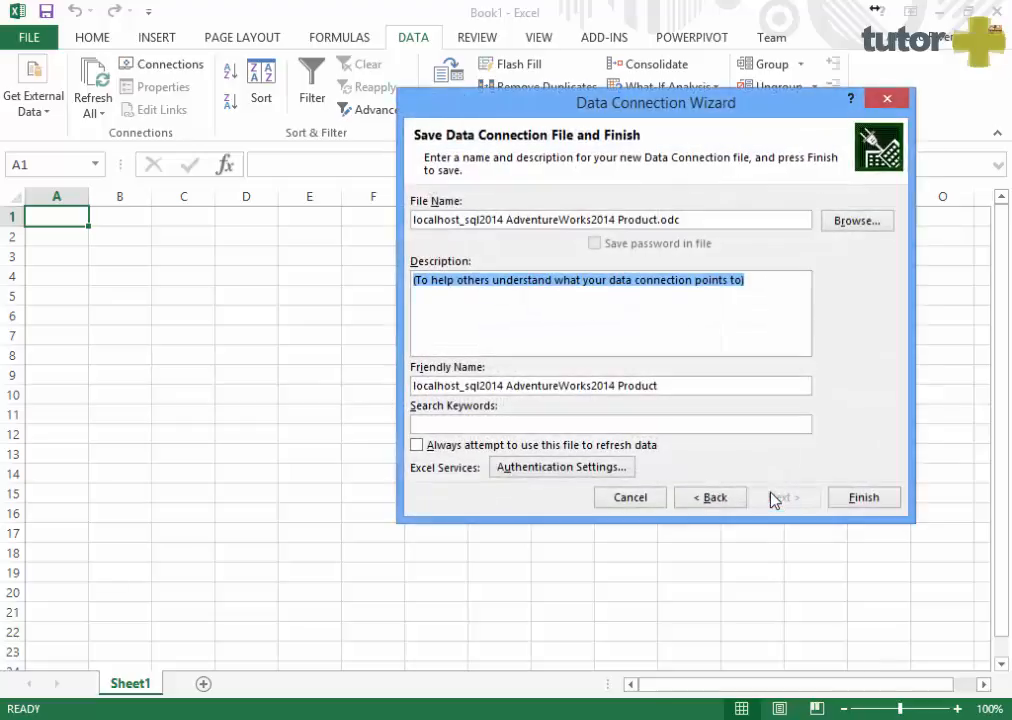
click(884, 499)
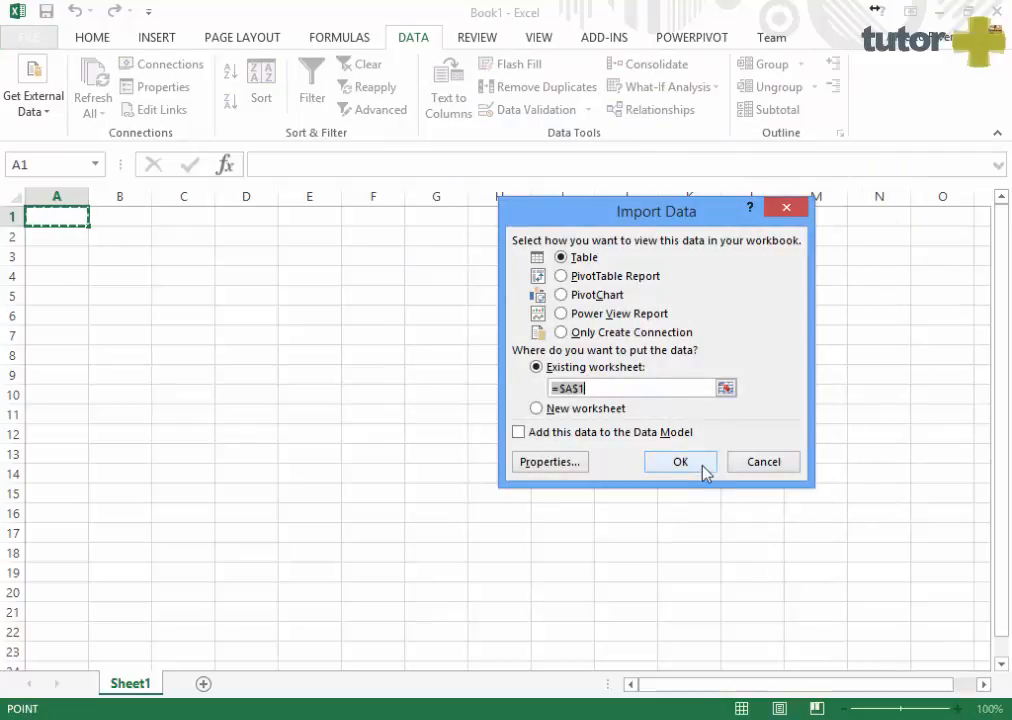
click(705, 464)
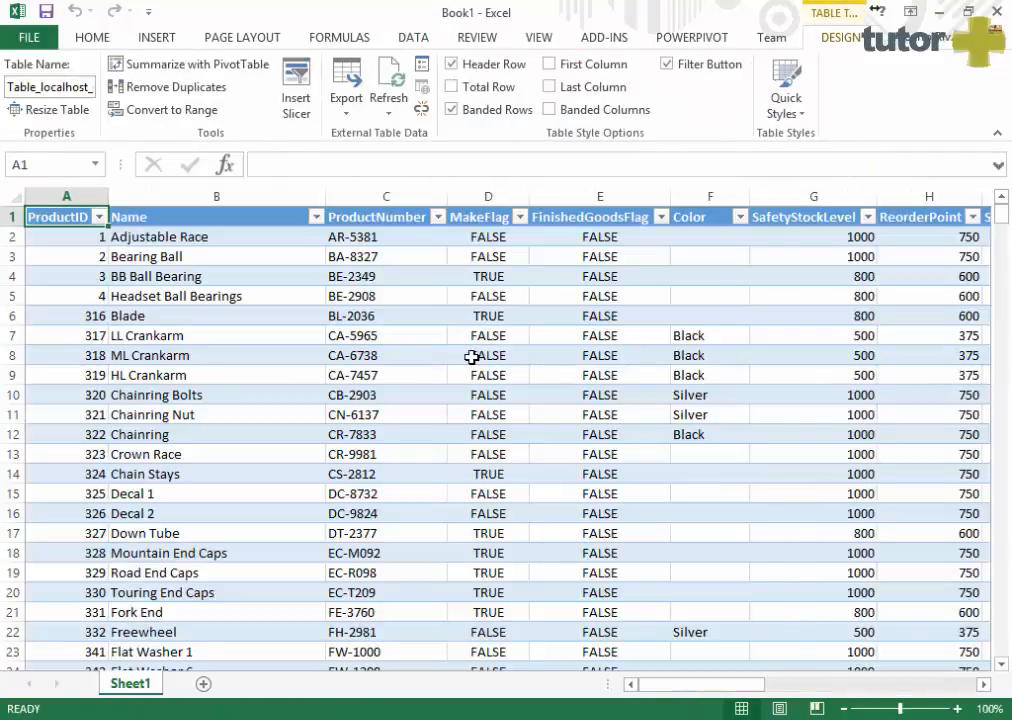
Examine the imported product table's columns through ModifiedDate and the filter values of the ProductID column.
click(471, 357)
key(Left)
key(Right)
key(Right)
key(Right)
key(Right)
key(Right)
key(Right)
key(Right)
key(Right)
key(Right)
key(Right)
key(Right)
key(Right)
key(Right)
key(Right)
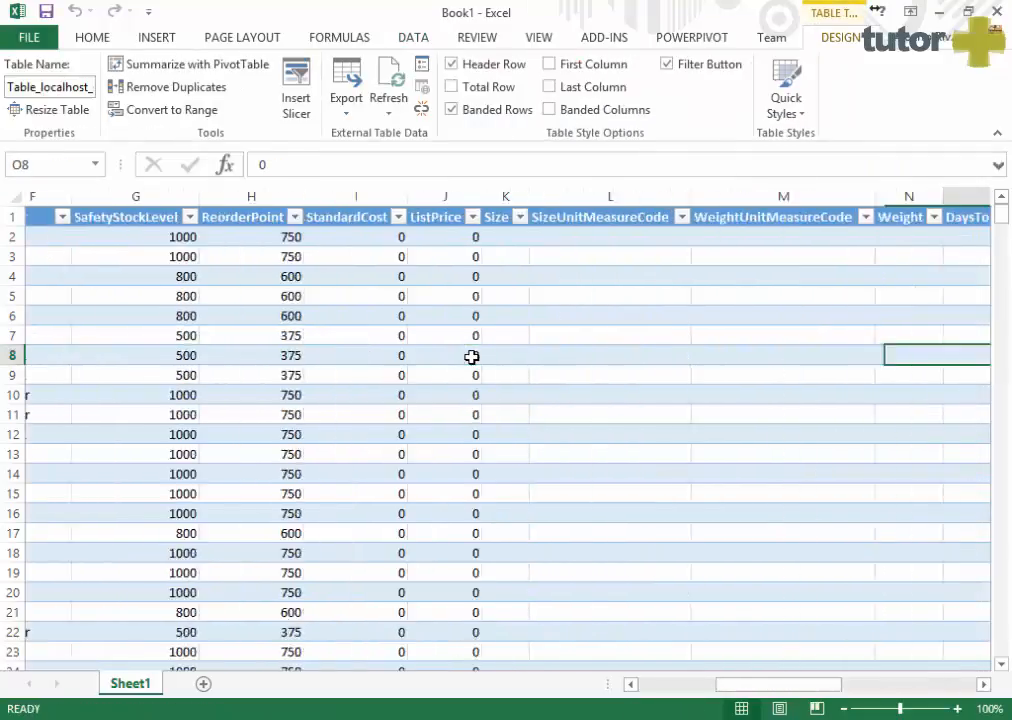
key(Right)
key(Right)
key(Right)
key(Right)
key(Right)
key(Right)
key(Right)
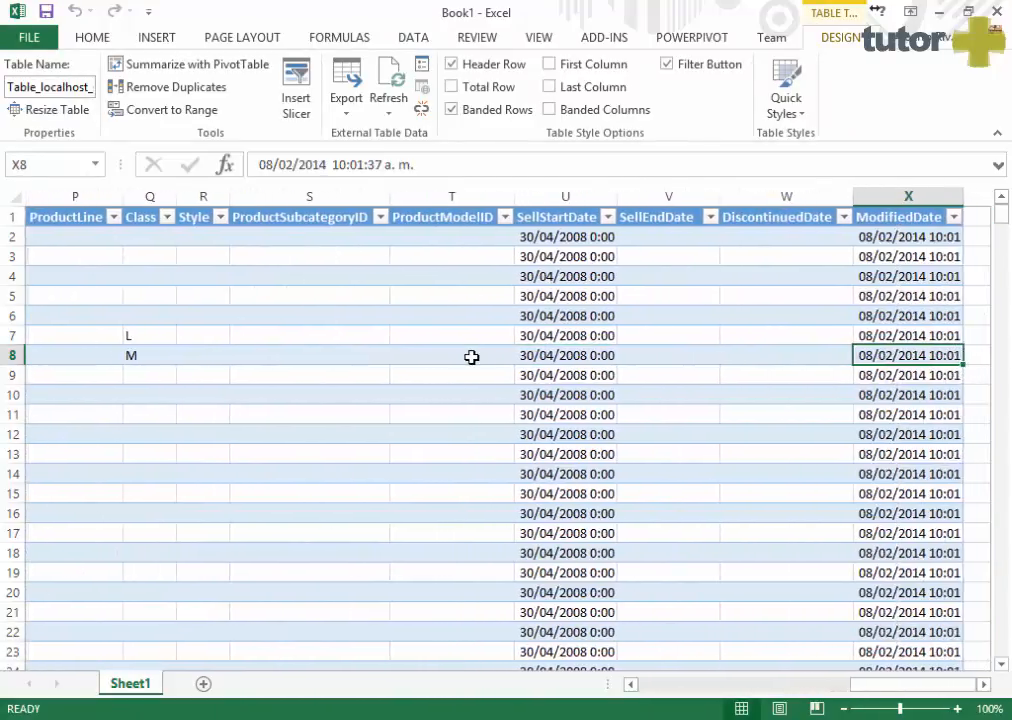
key(ctrl+Right)
key(ctrl+Left)
key(ctrl+Left)
key(ctrl+Left)
key(ctrl+Left)
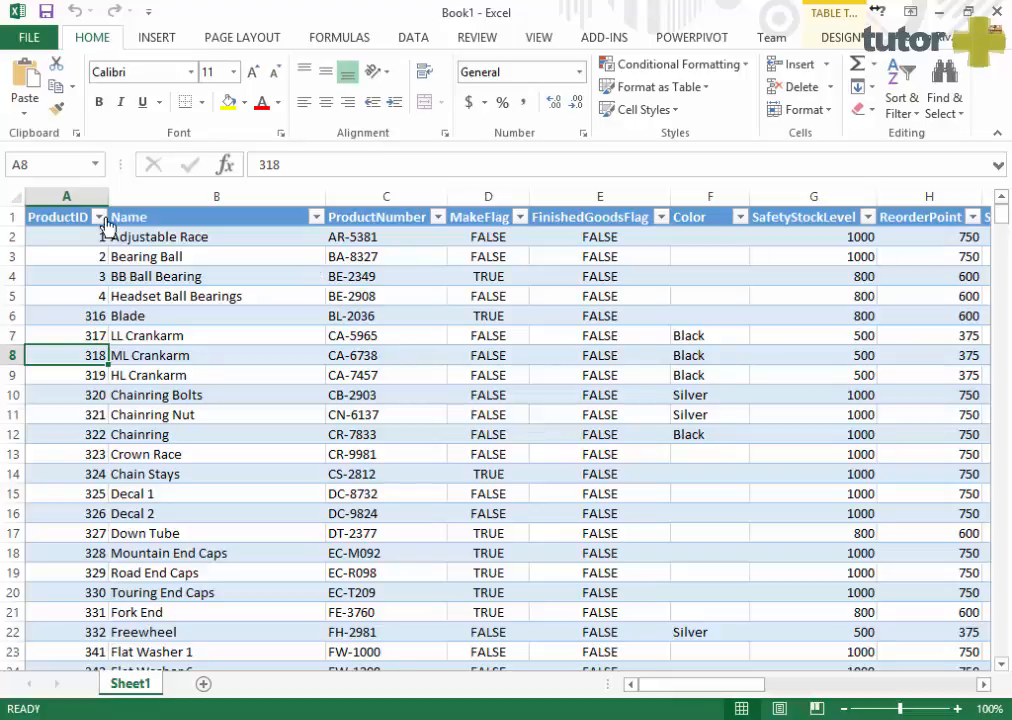
click(99, 216)
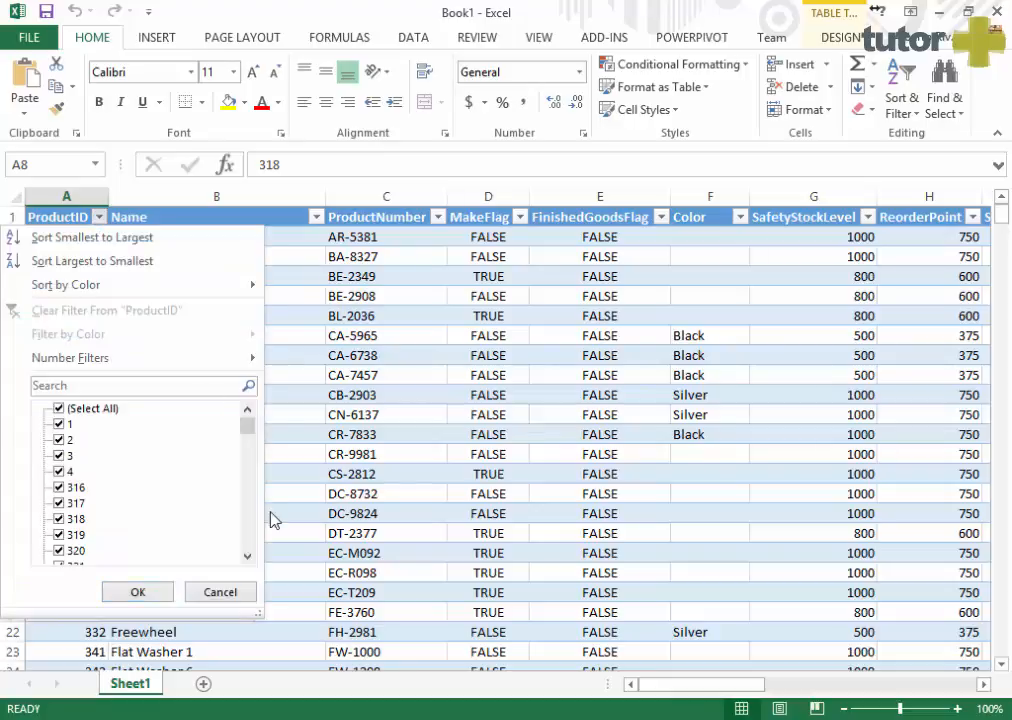
click(223, 592)
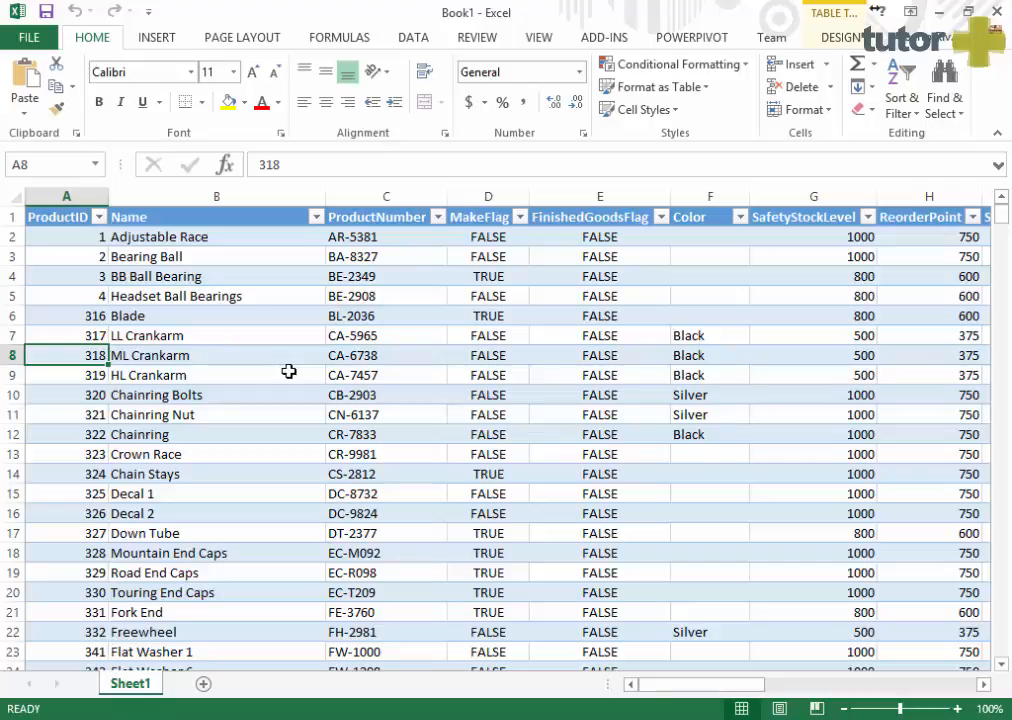
Switch to the Integration Services project in Visual Studio, add a Data Profiling Task to the control flow and open its editor.
key(ctrl+n)
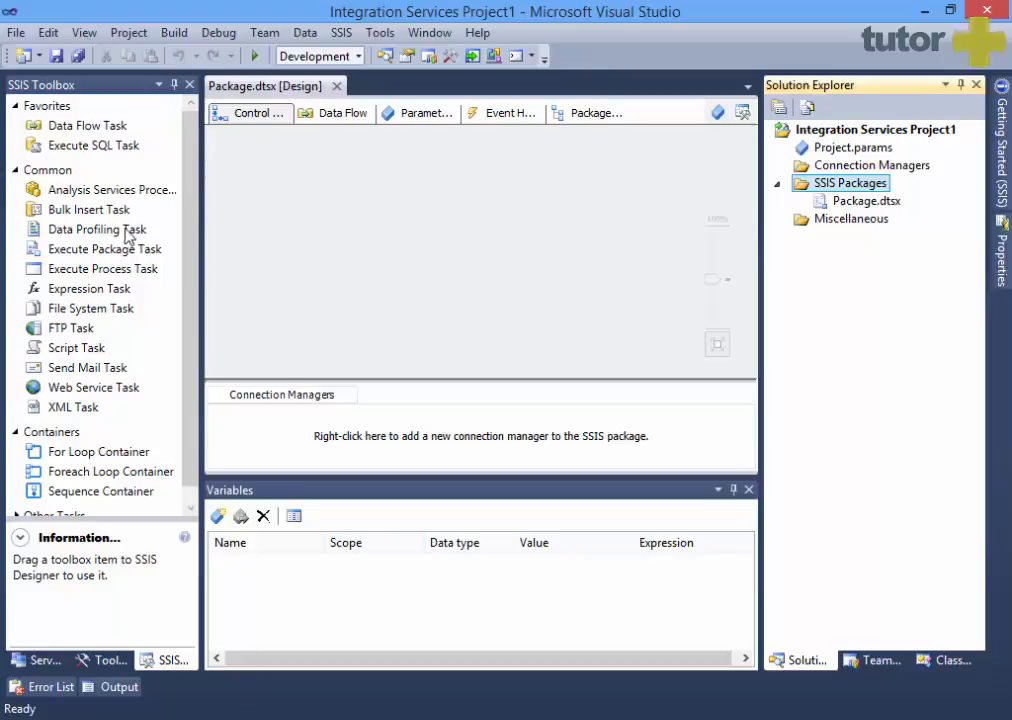
drag(125, 231, 372, 176)
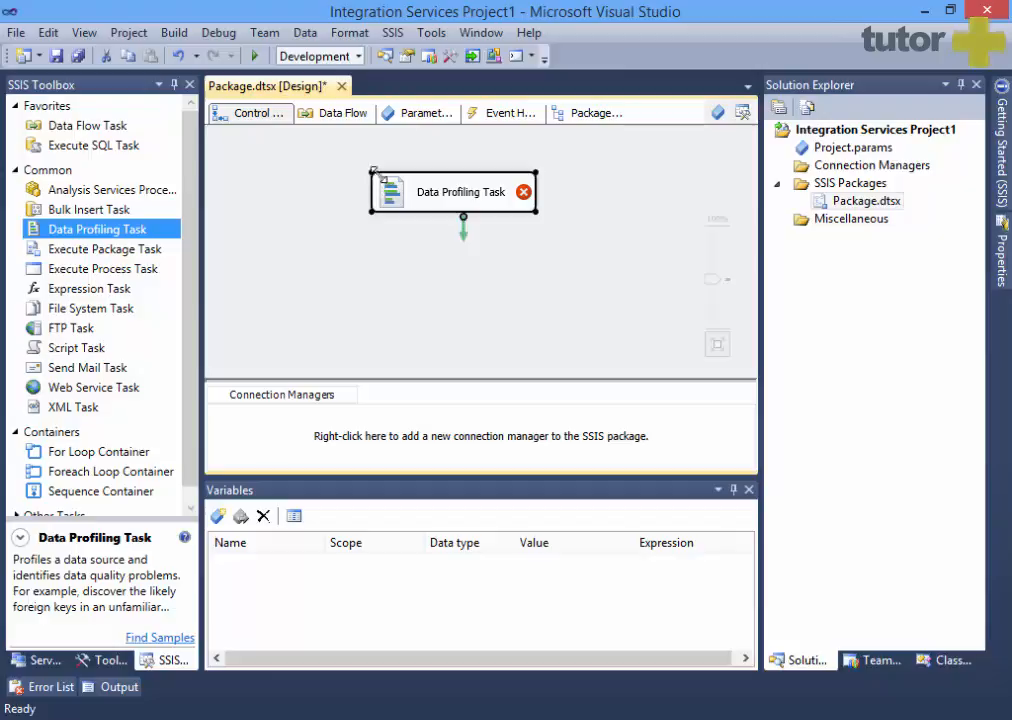
double_click(398, 193)
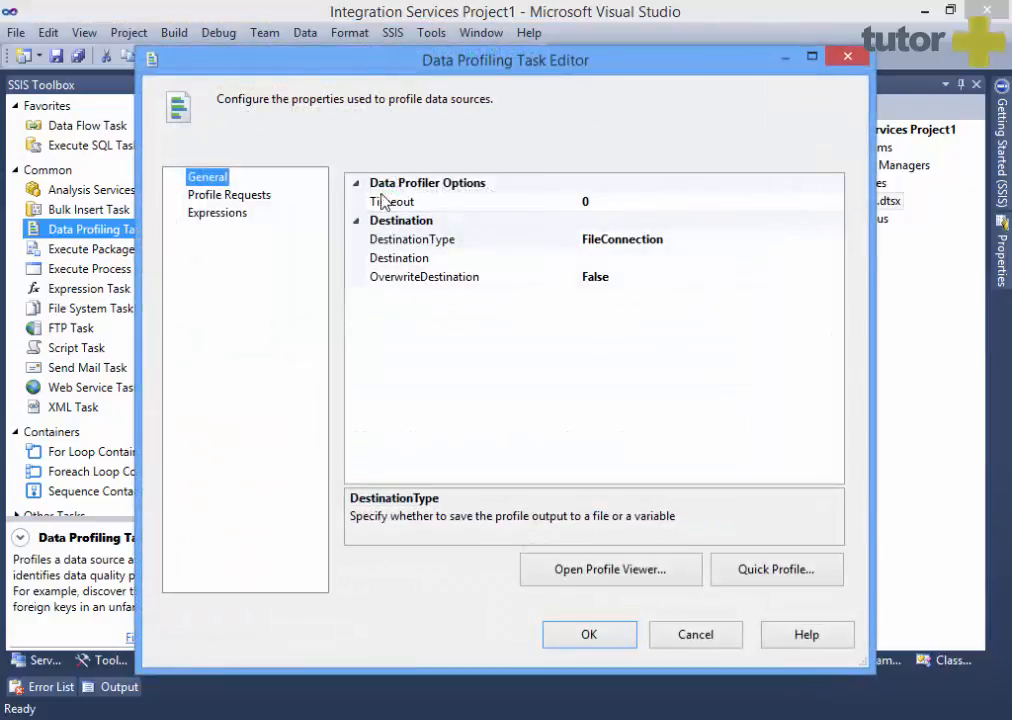
Set the profiling task's DestinationType to FileConnection.
click(764, 250)
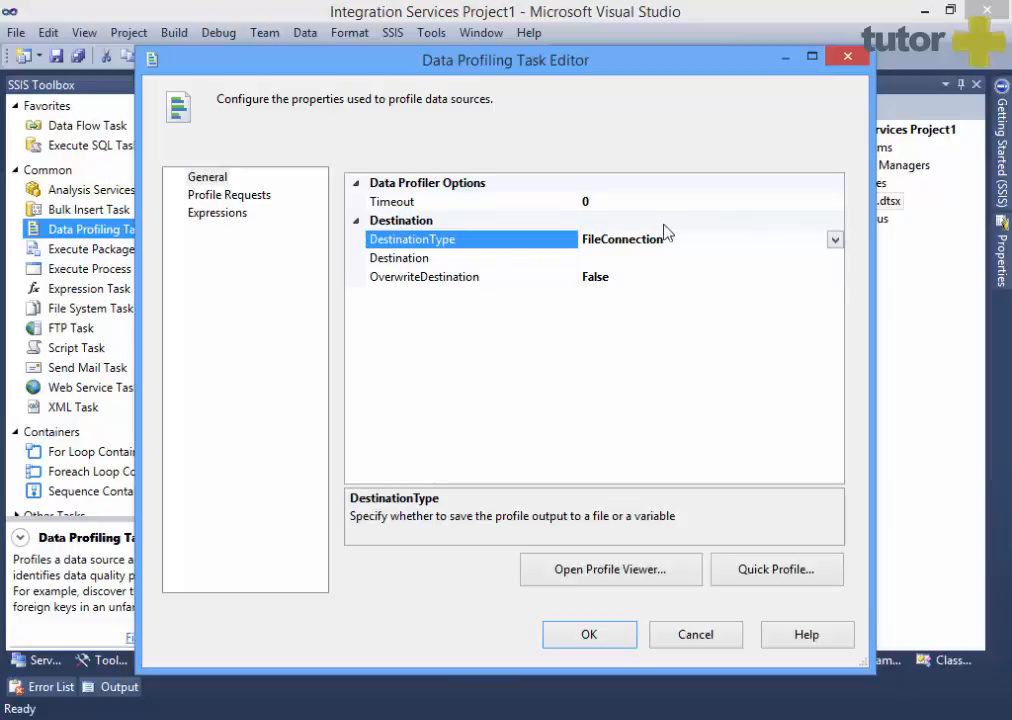
click(834, 240)
click(685, 259)
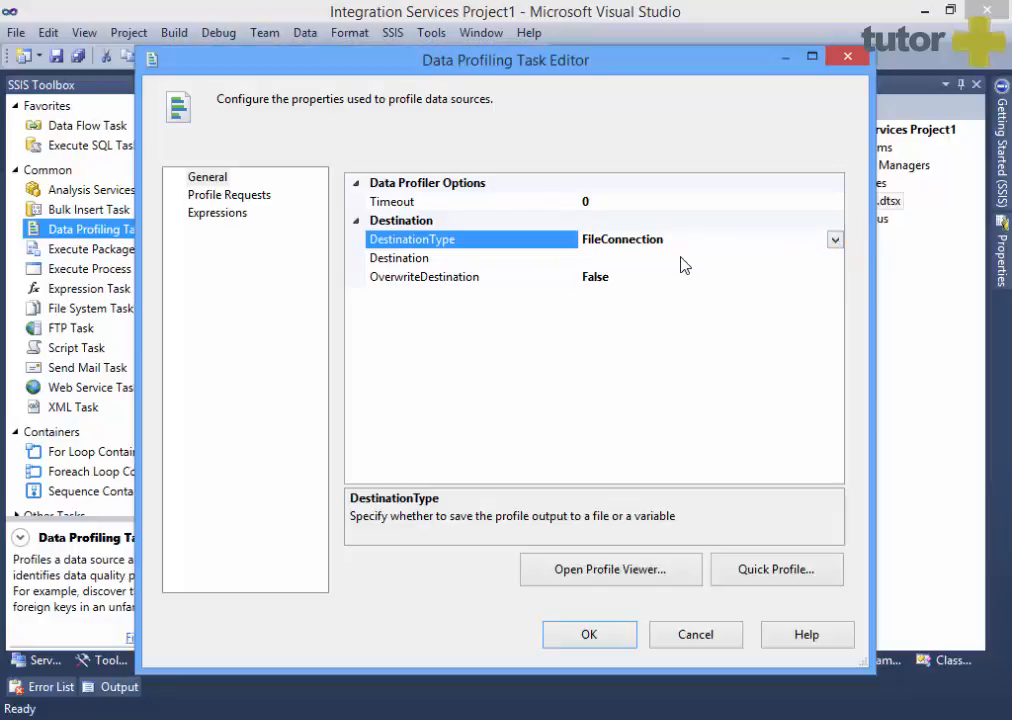
Start a new file connection for the task's Destination with the usage type Create file.
click(669, 258)
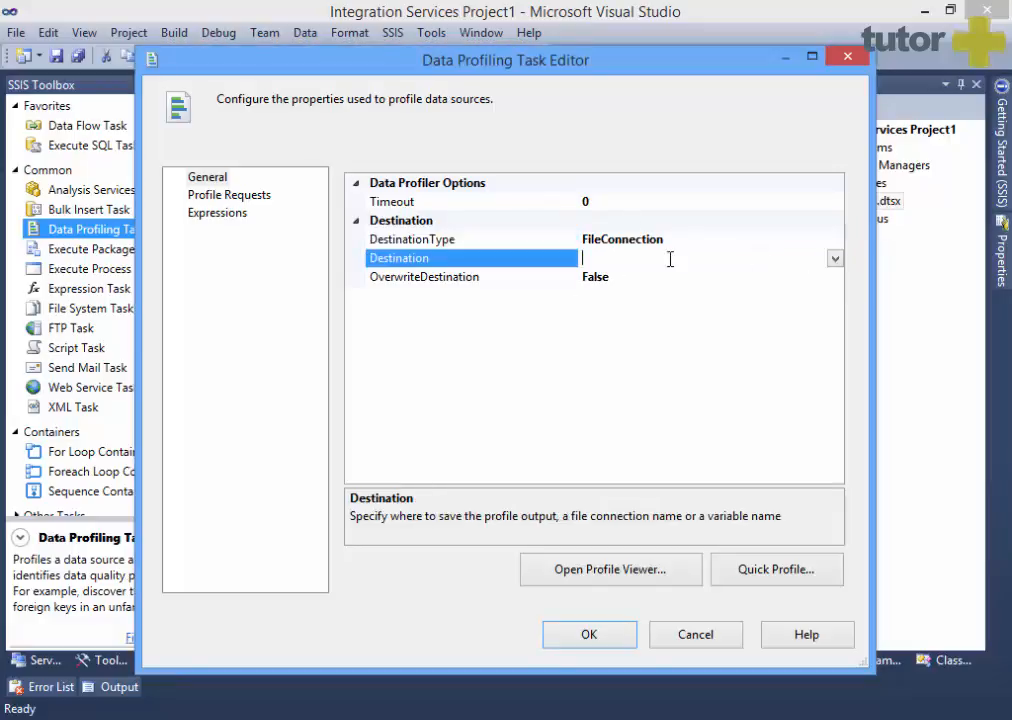
click(834, 258)
click(680, 280)
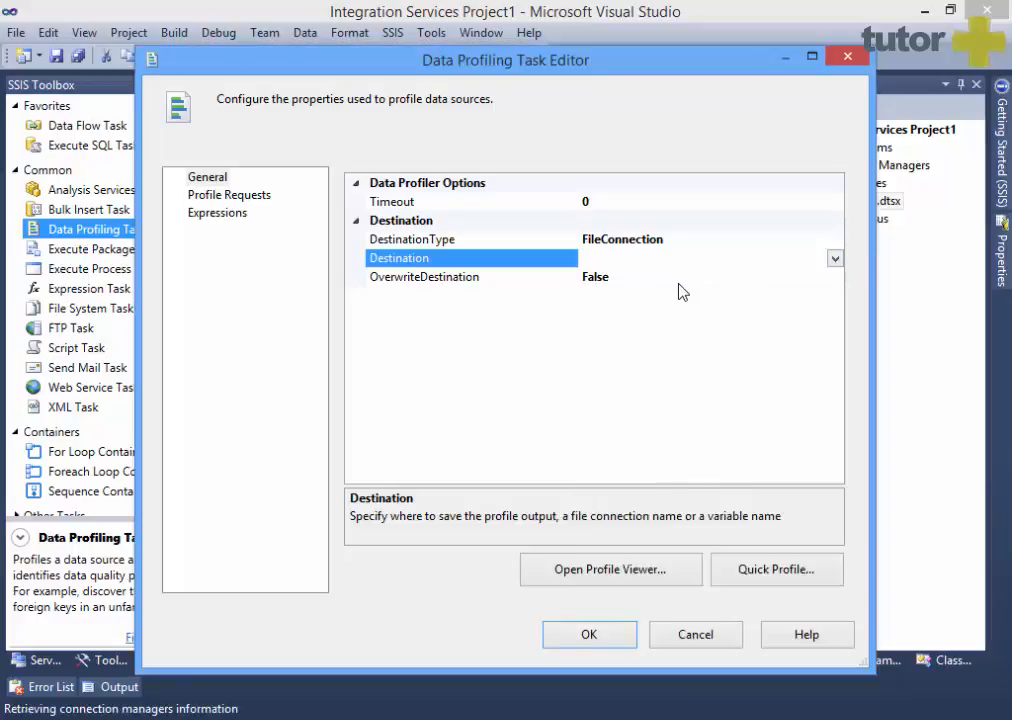
click(538, 349)
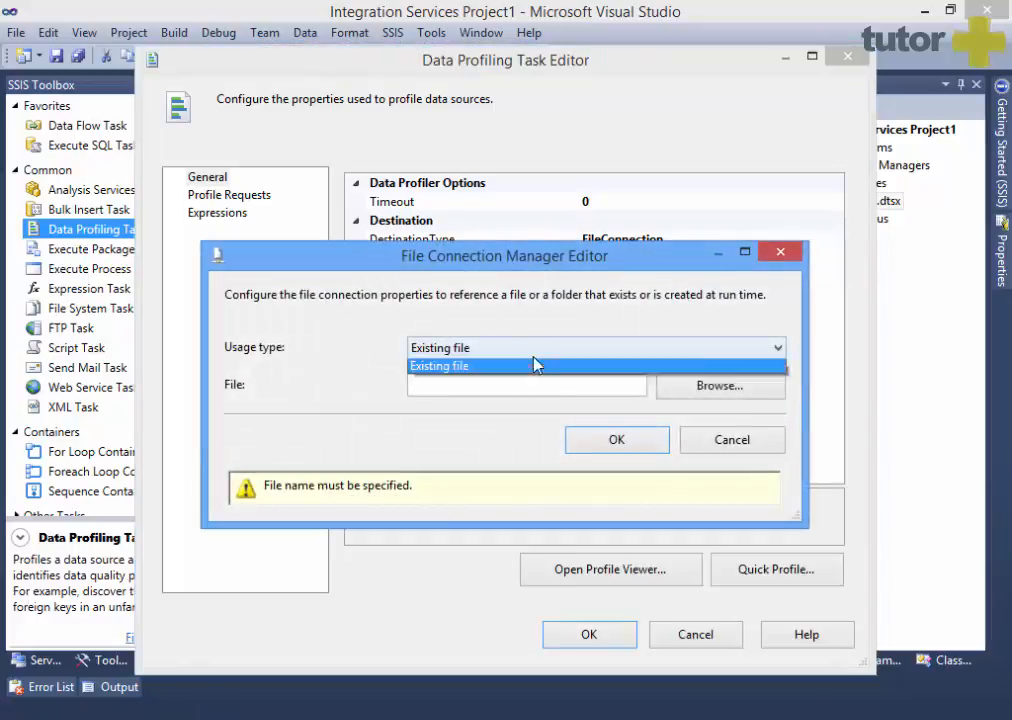
click(481, 367)
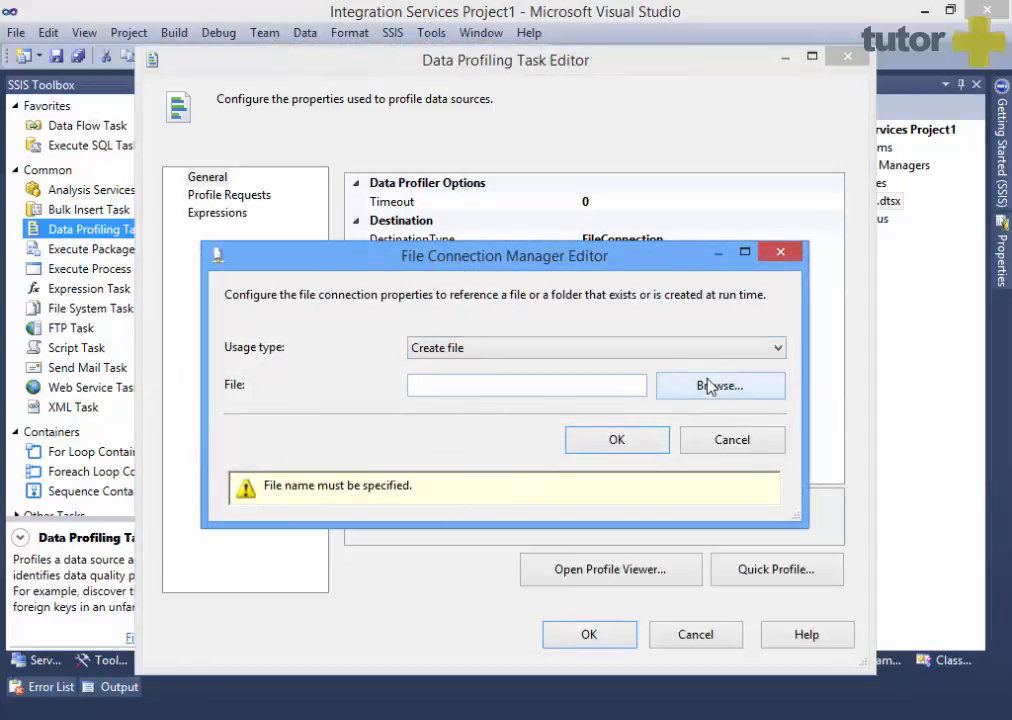
Browse on the C: drive to the Demos folder of the course "4 Curso SSIS 2012 - Básico" for the connection file.
click(707, 384)
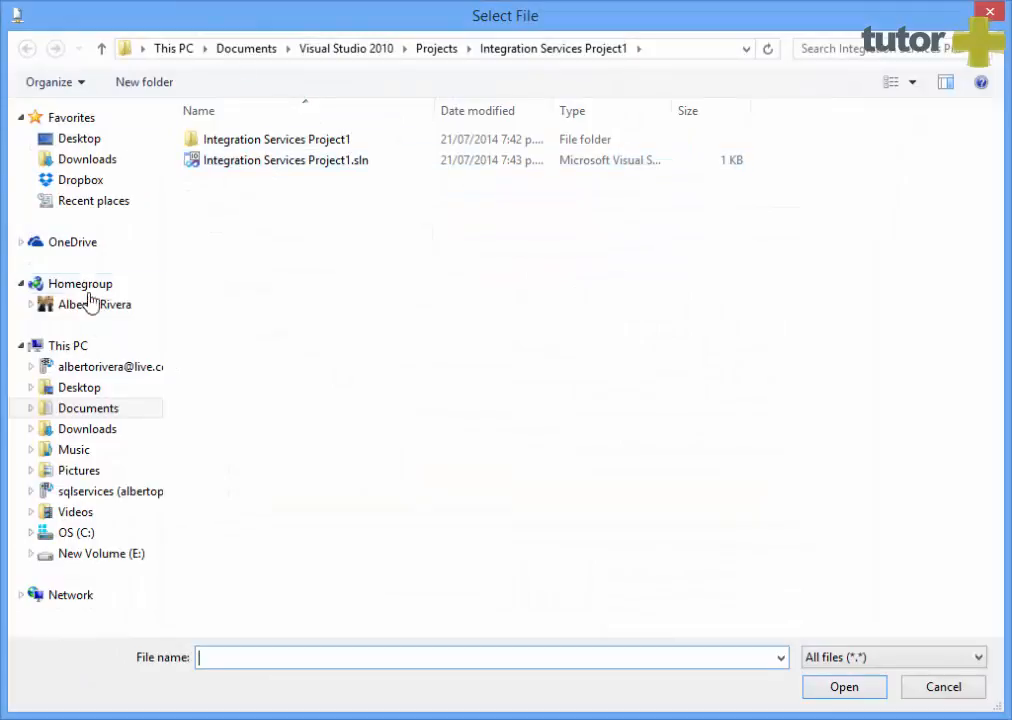
click(74, 534)
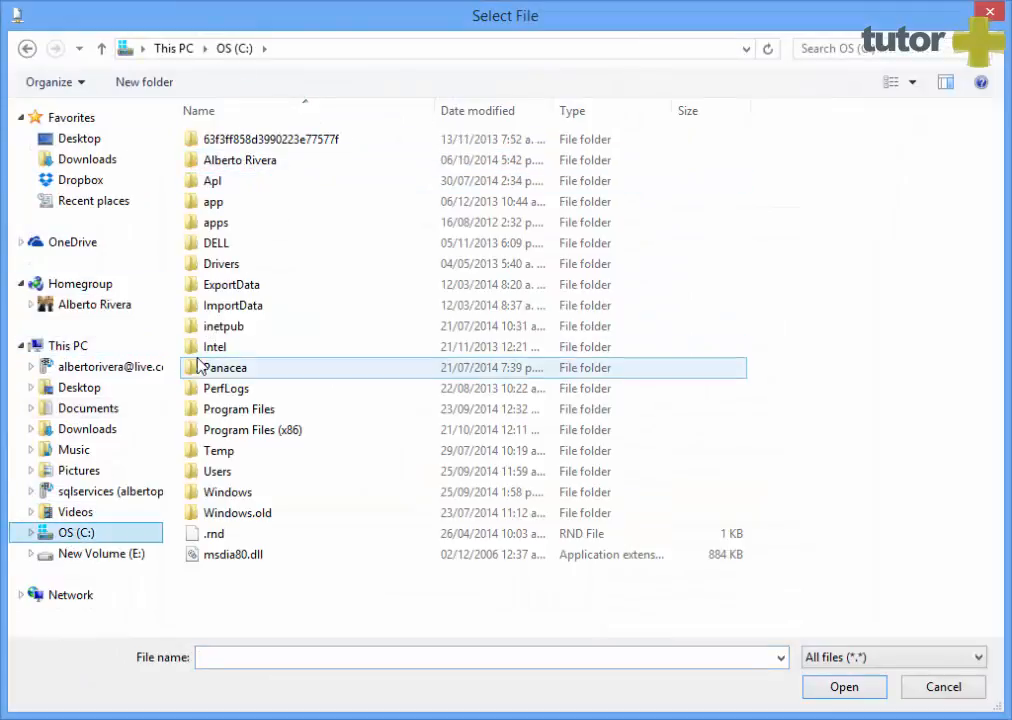
double_click(226, 162)
double_click(238, 160)
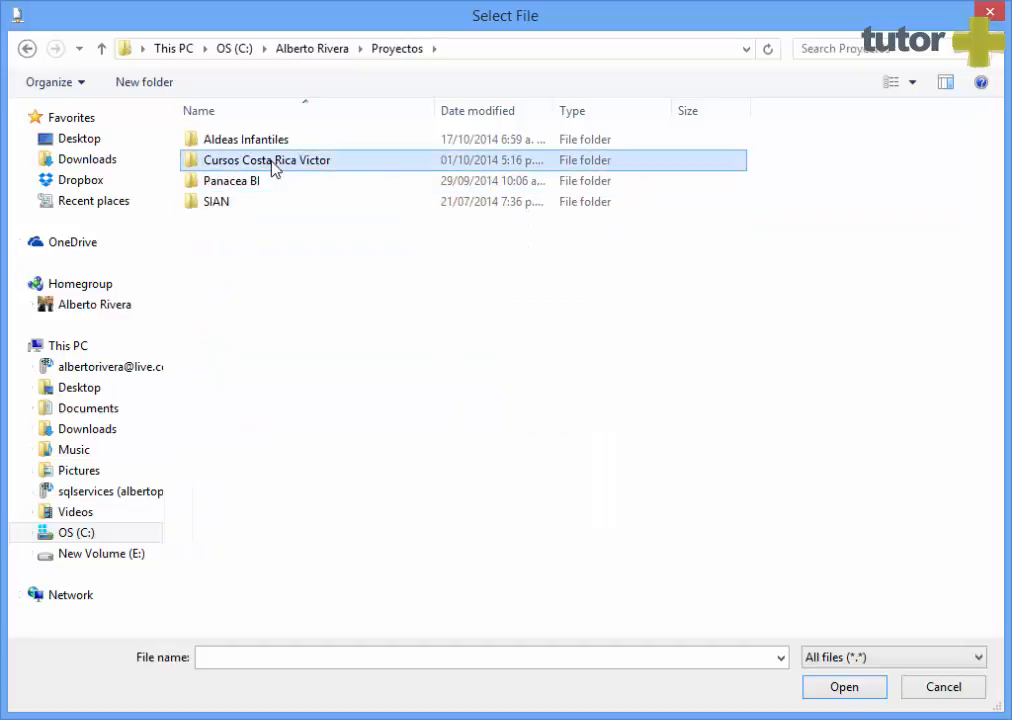
double_click(276, 162)
double_click(289, 203)
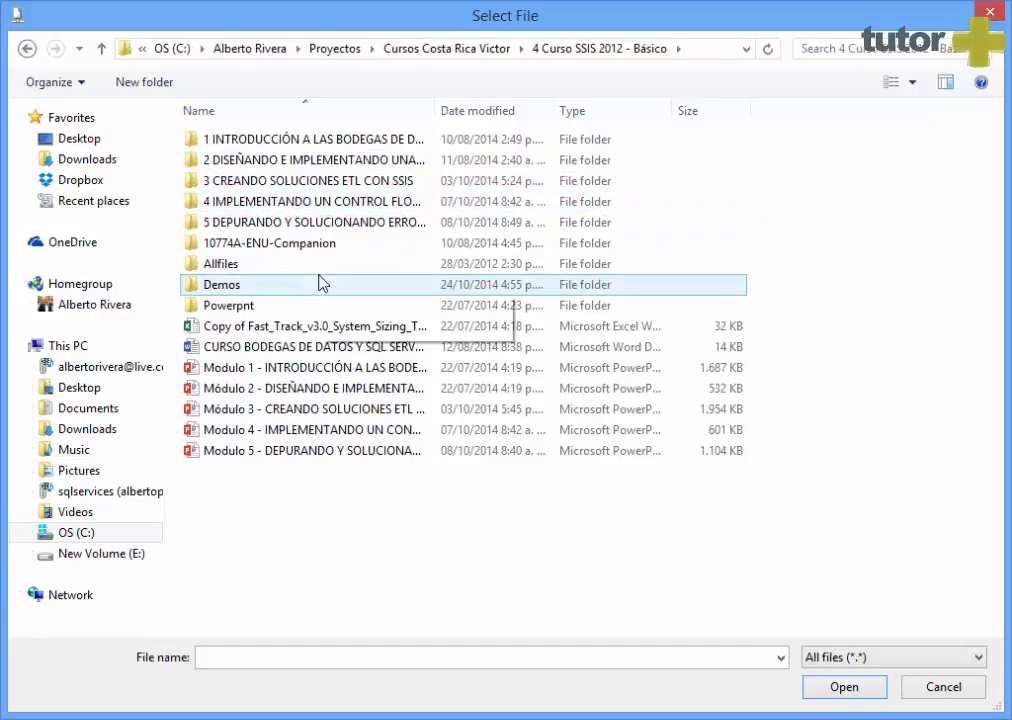
double_click(230, 285)
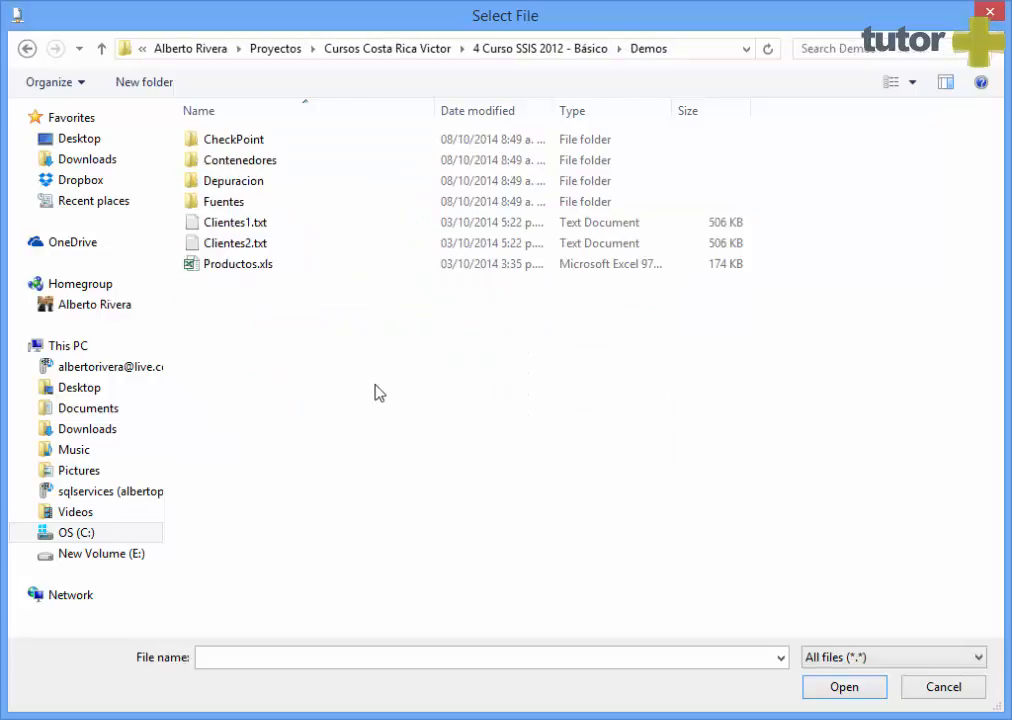
Name the output file ProductosDPT.xml and confirm the file connection.
click(249, 656)
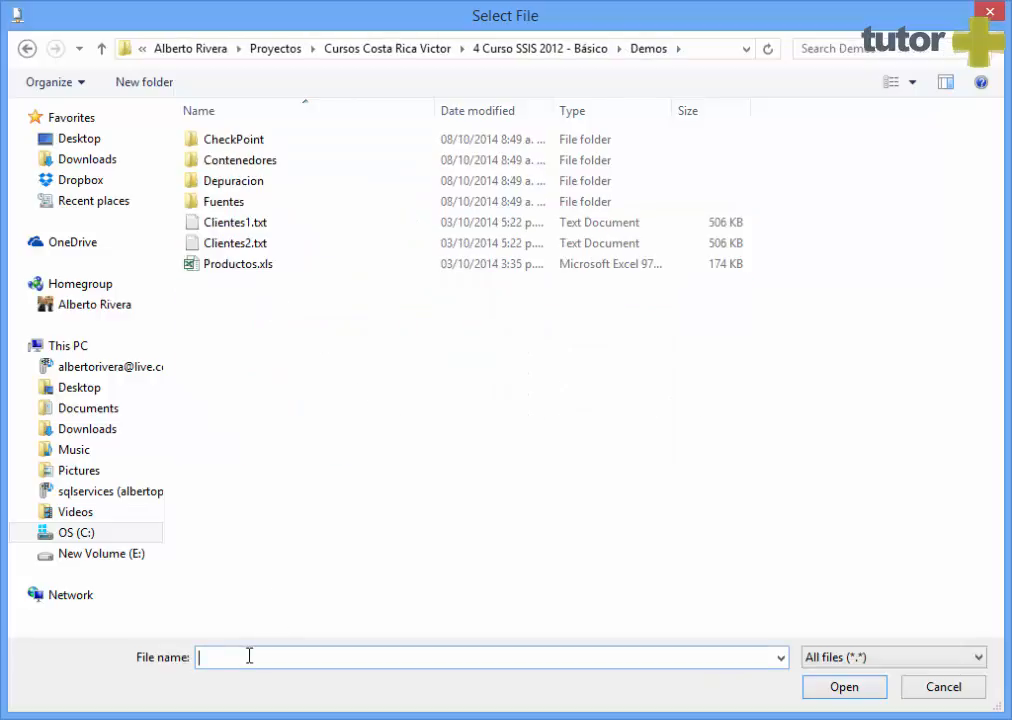
text(Productos)
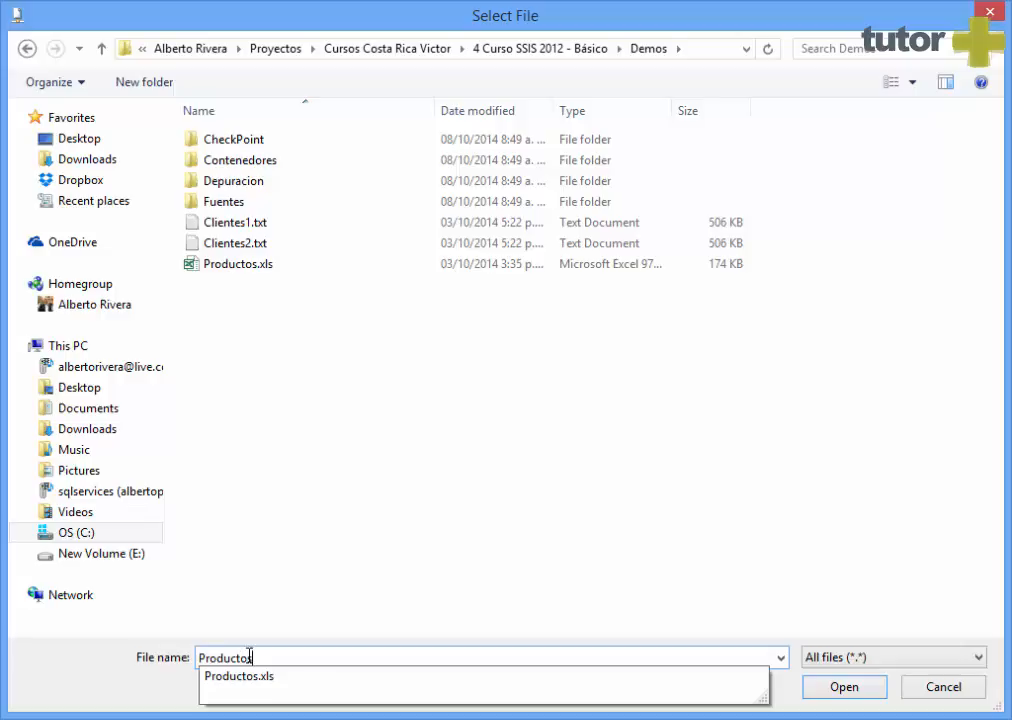
text(DPT.)
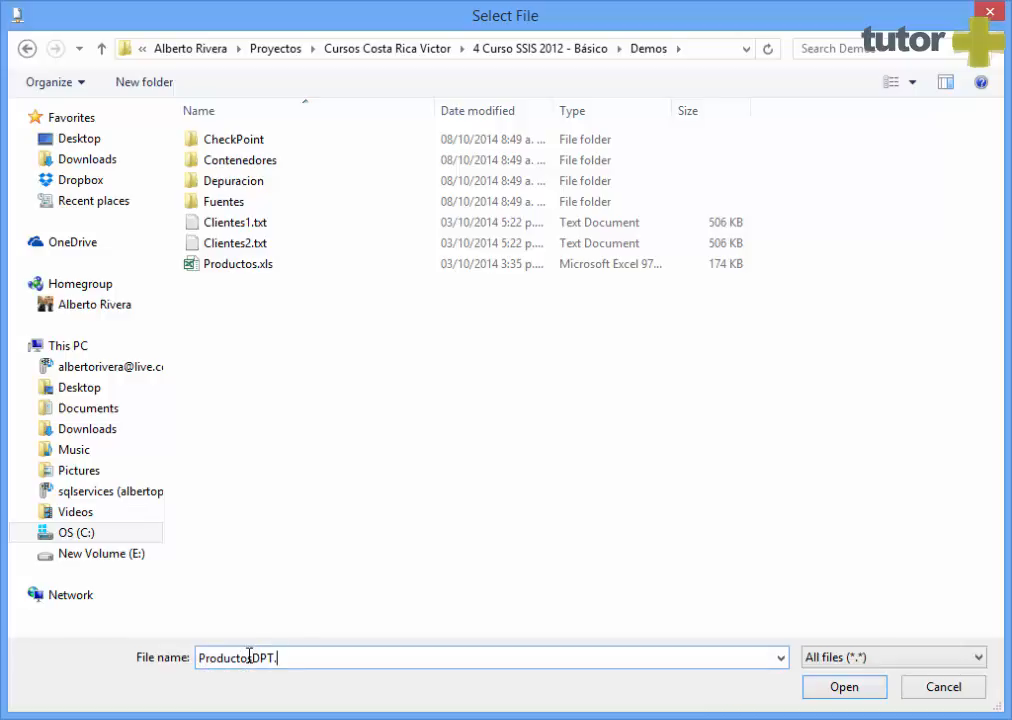
text(xml)
click(845, 688)
click(643, 438)
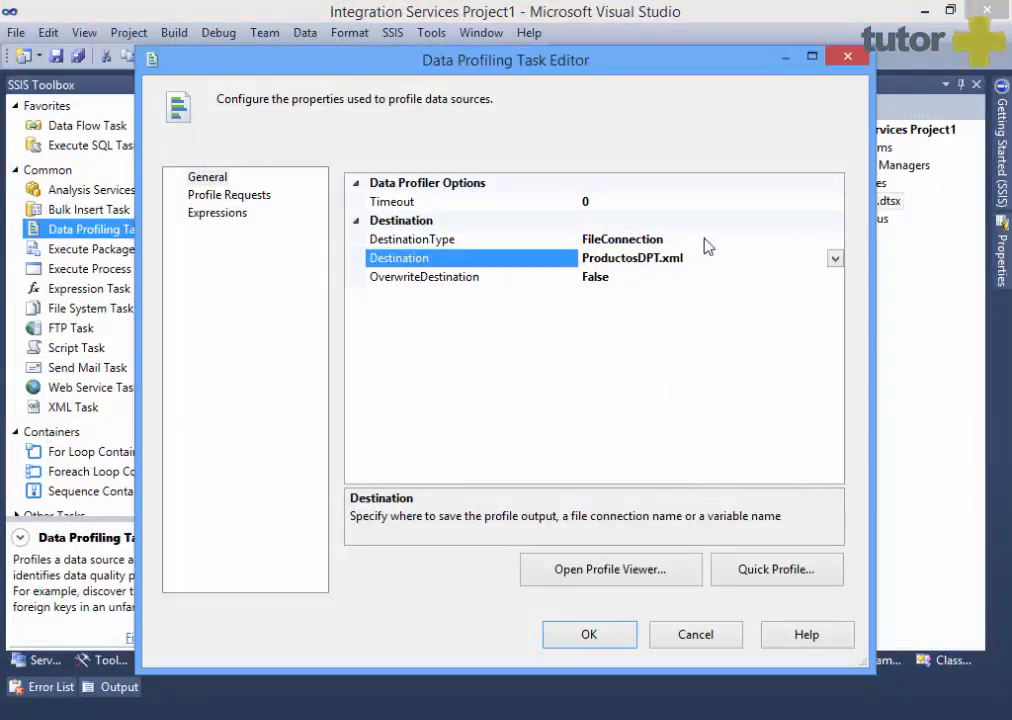
Set the task's OverwriteDestination property to True.
click(642, 280)
click(835, 277)
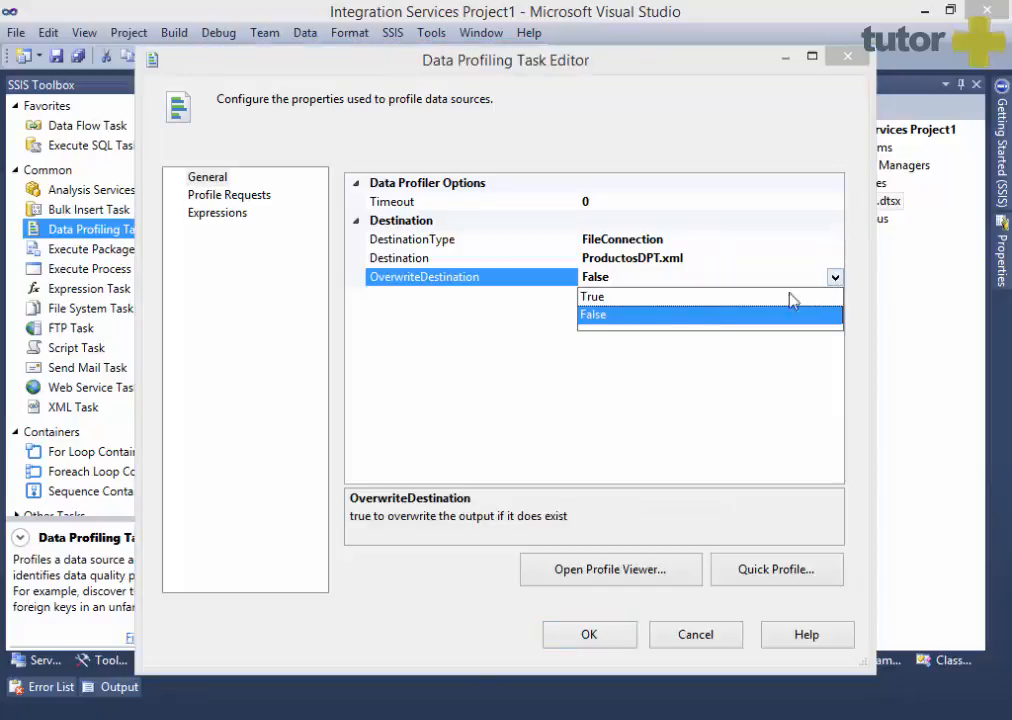
click(612, 297)
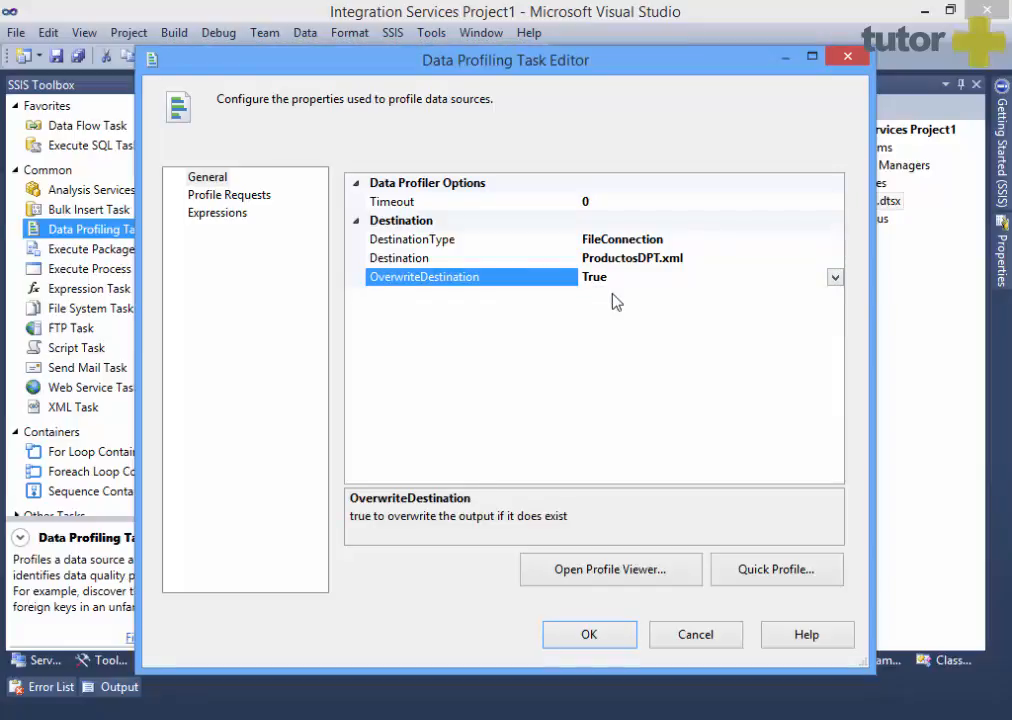
Add a Column Null Ratio Profile Request to the task's profile requests and show its properties.
click(256, 203)
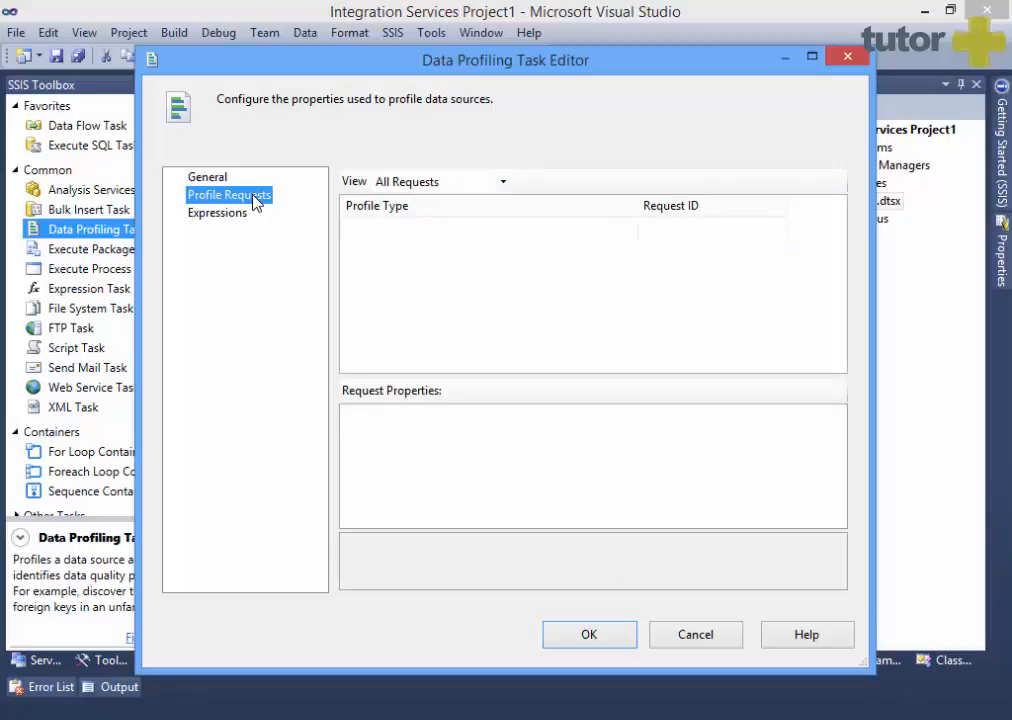
click(459, 235)
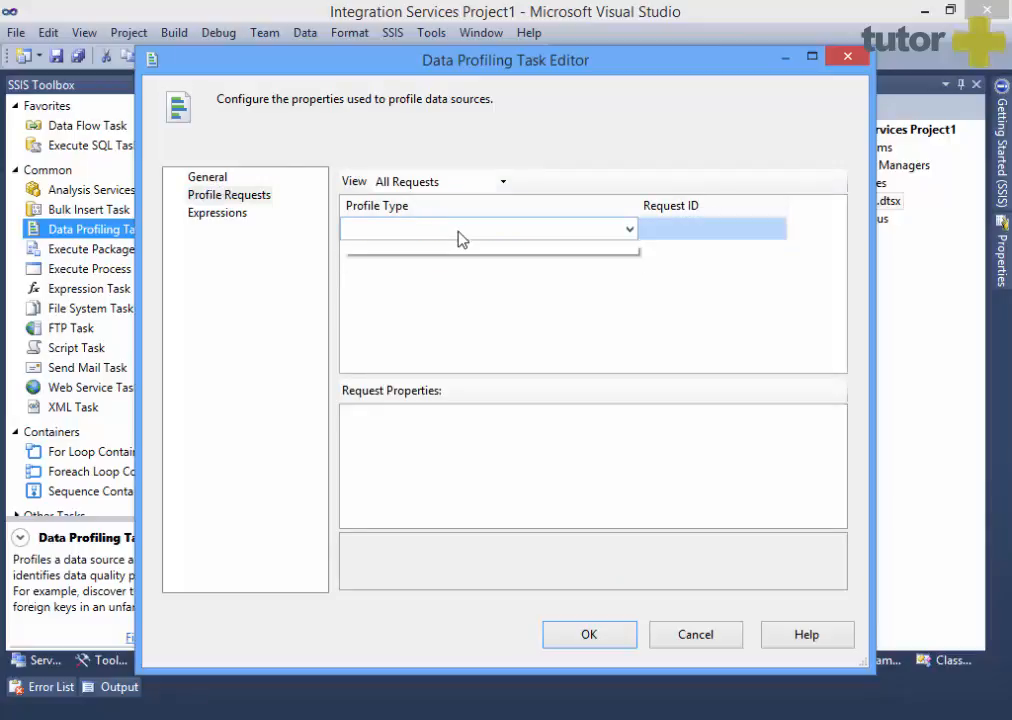
click(459, 235)
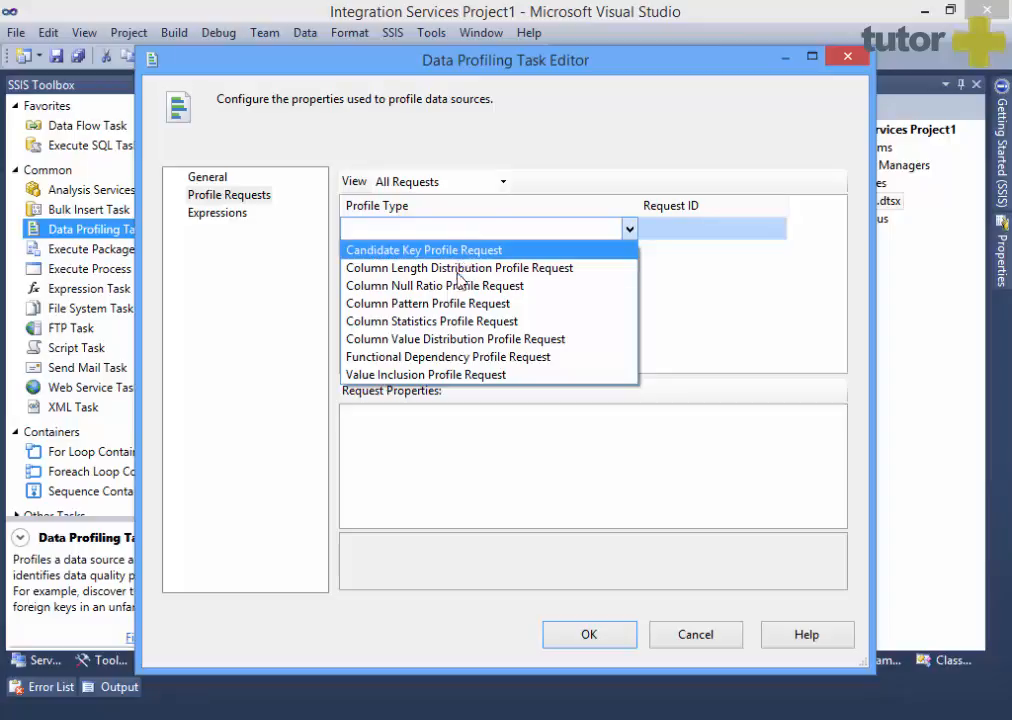
click(452, 286)
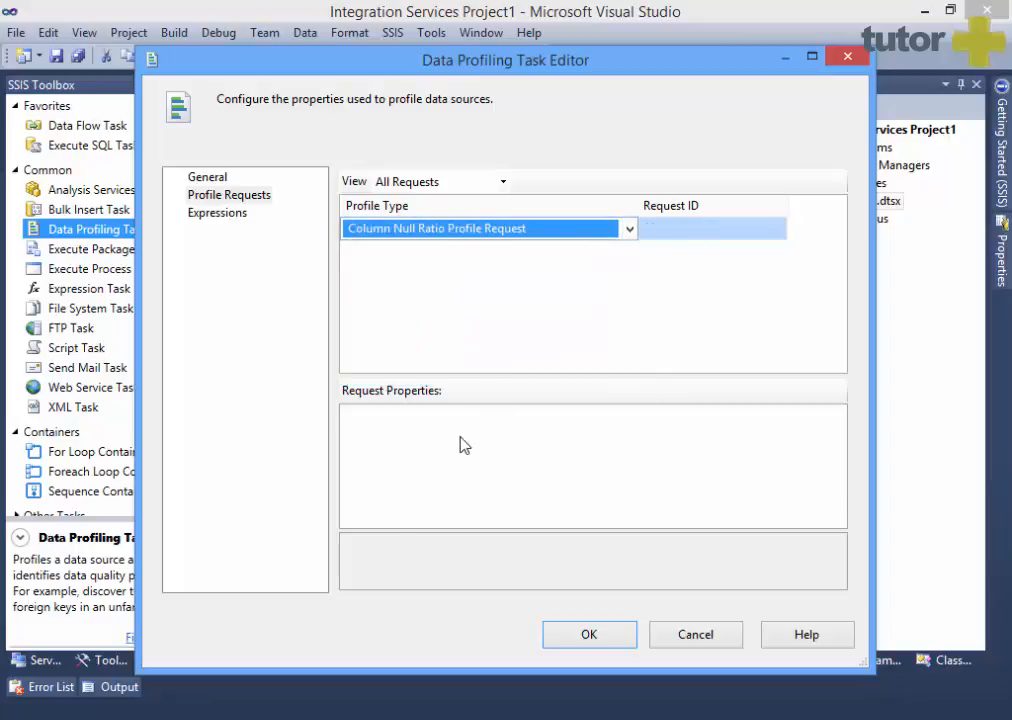
click(692, 233)
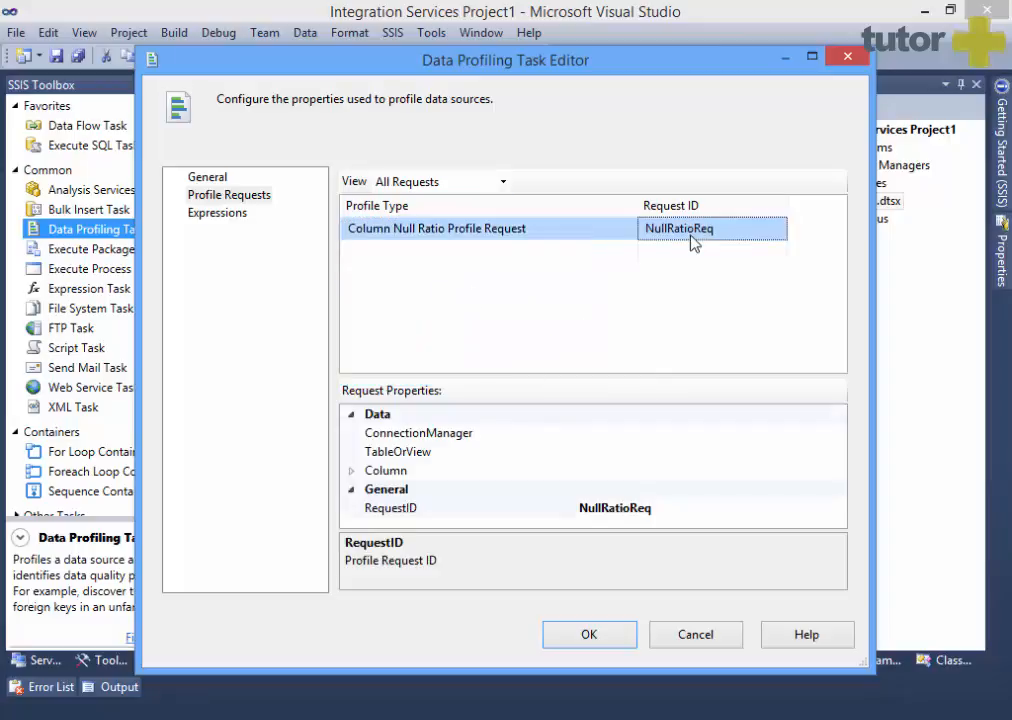
Create a new ADO.NET connection for the null ratio request, with localhost\sql2014 as the server name.
click(492, 436)
click(836, 450)
click(836, 432)
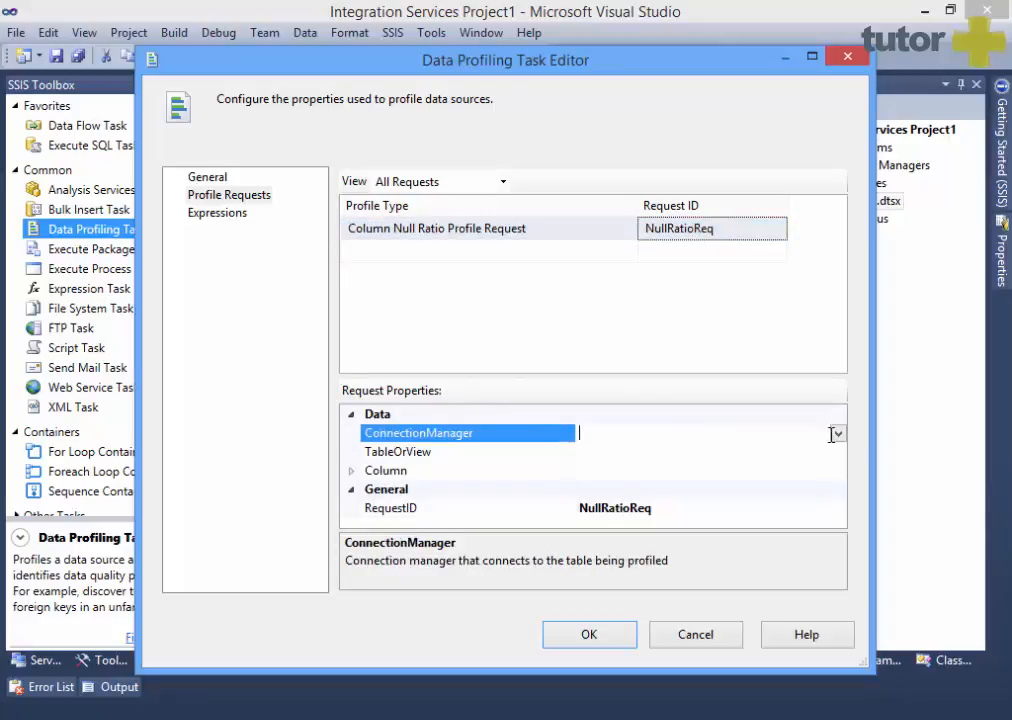
click(837, 433)
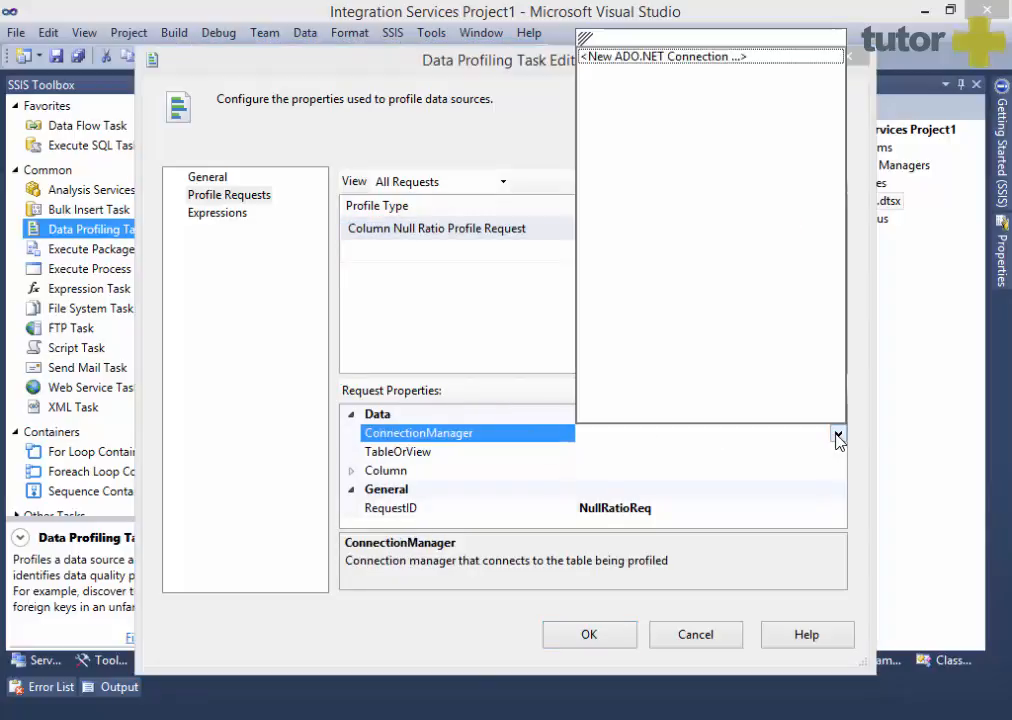
click(665, 57)
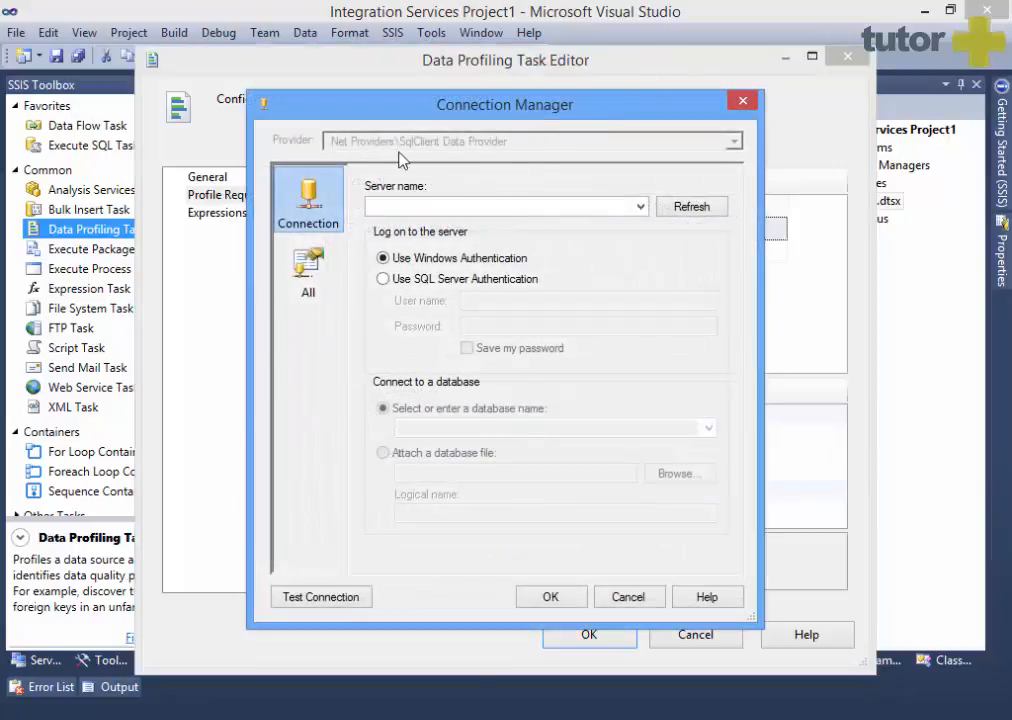
click(431, 204)
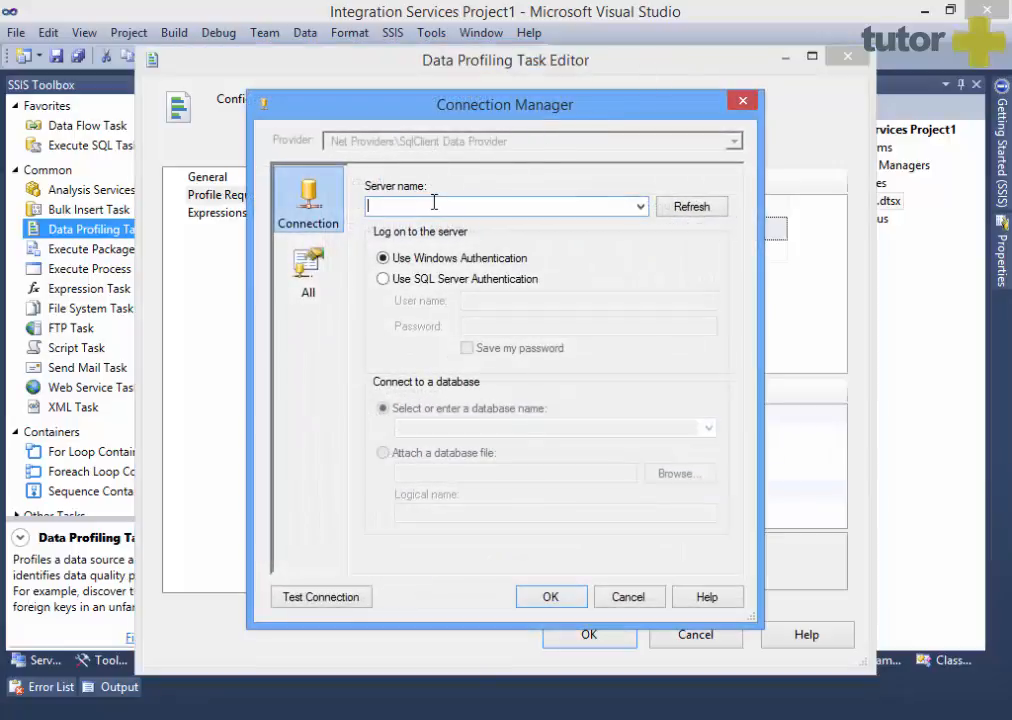
text(localhost)
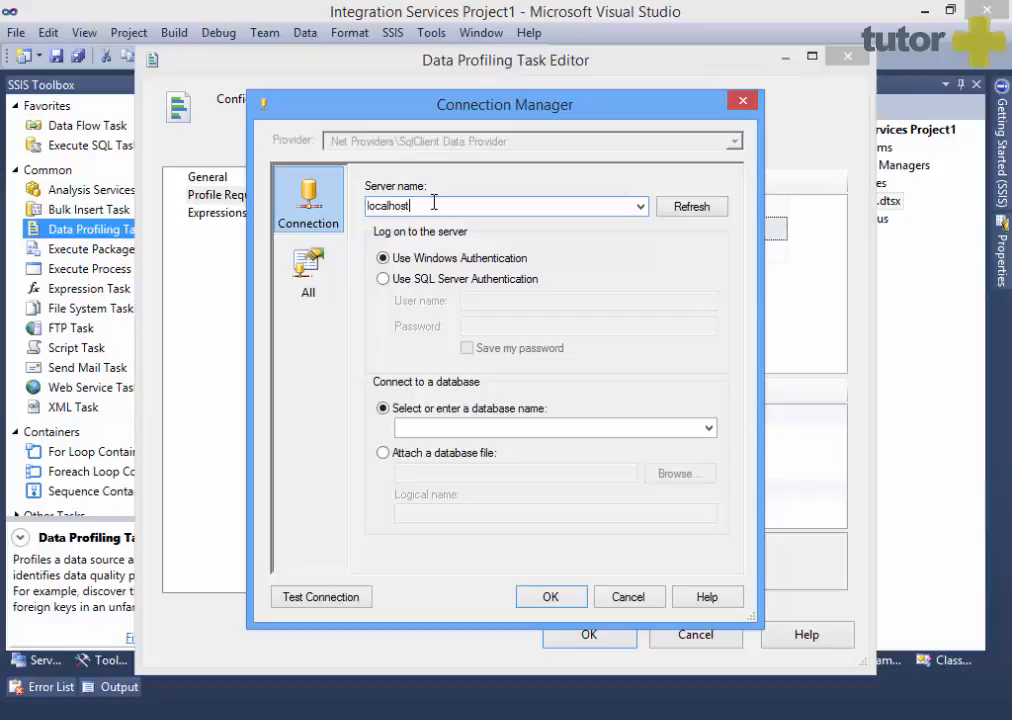
text(\sql2014)
Choose AdventureWorks2014 as the connection's database and confirm the connection.
click(709, 428)
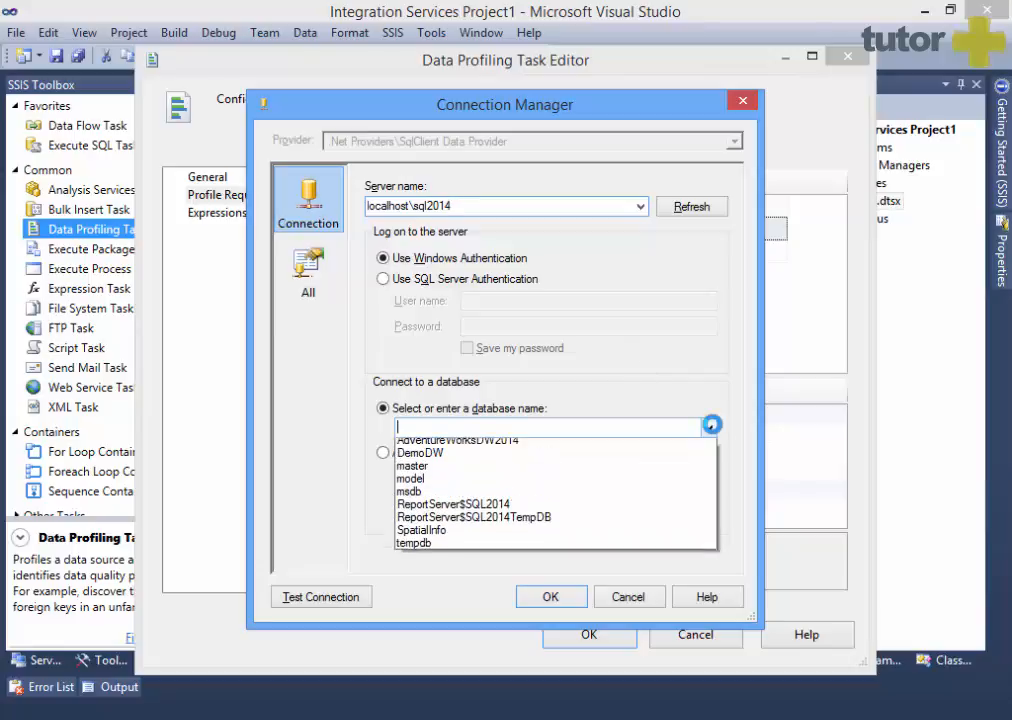
click(455, 446)
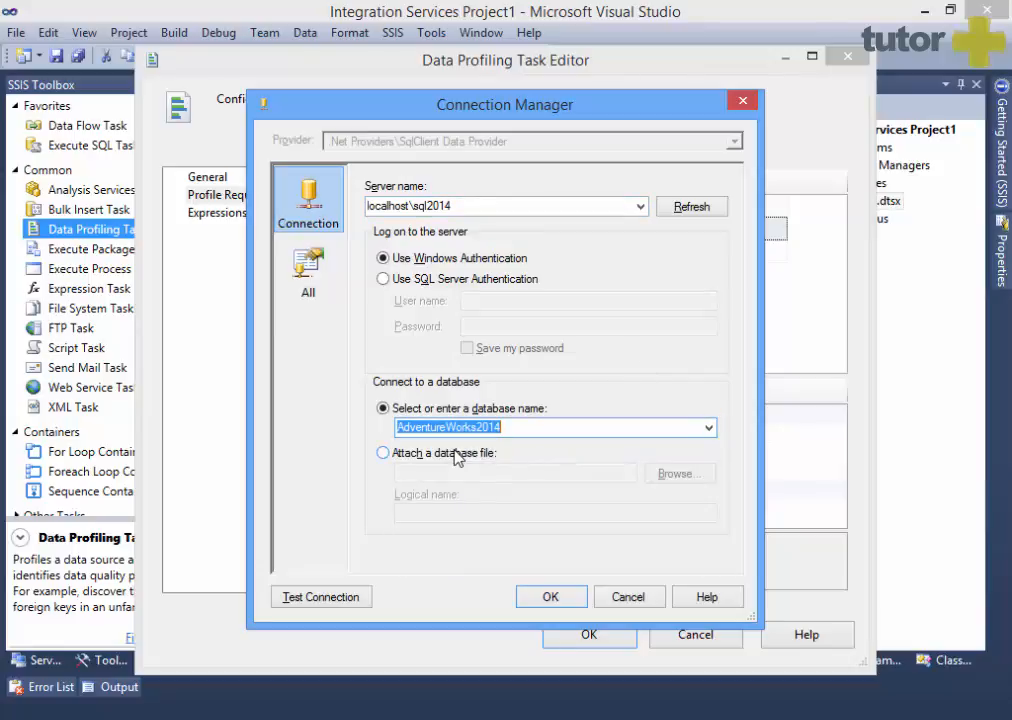
click(548, 596)
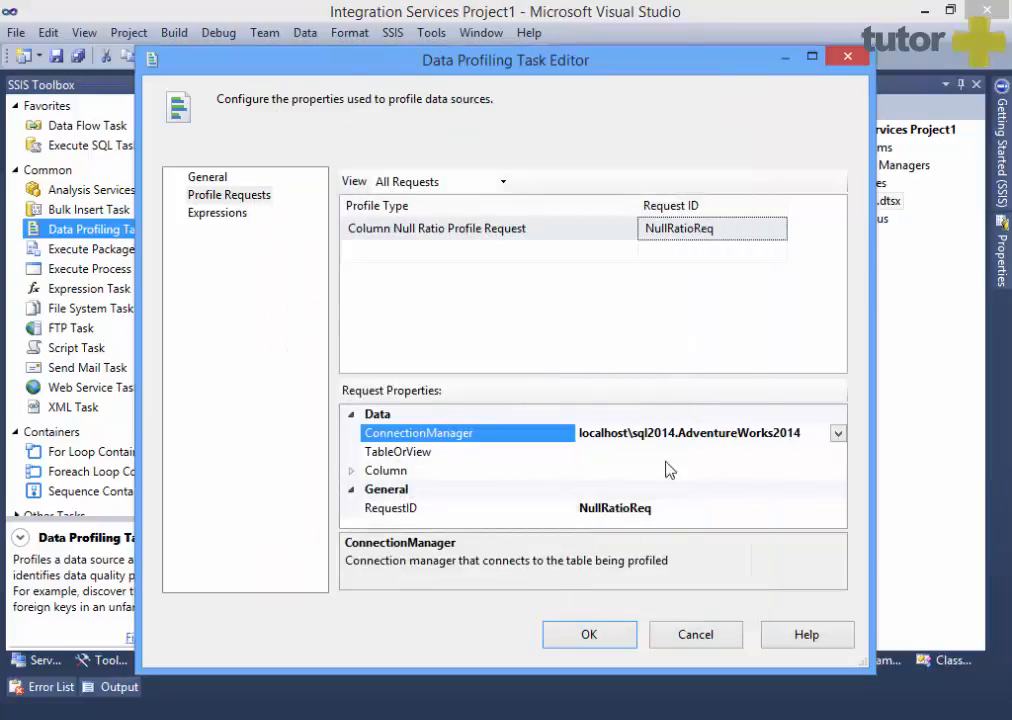
Set the null ratio request's table to [Production].[Product] and its column to all columns (*).
click(838, 452)
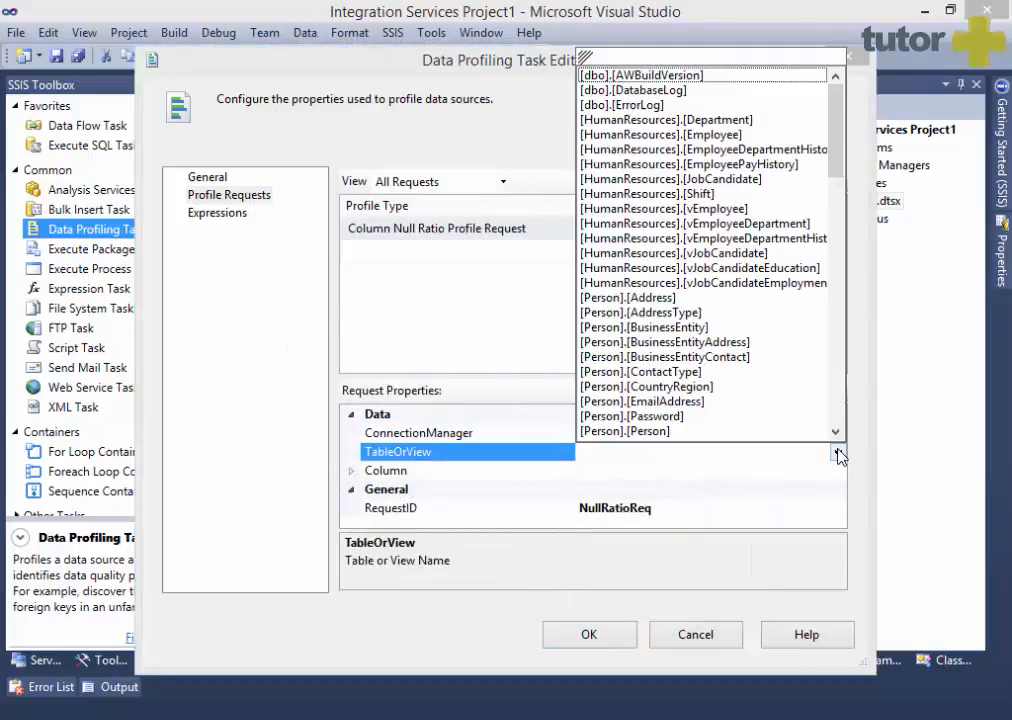
scroll(688, 203, down, 10)
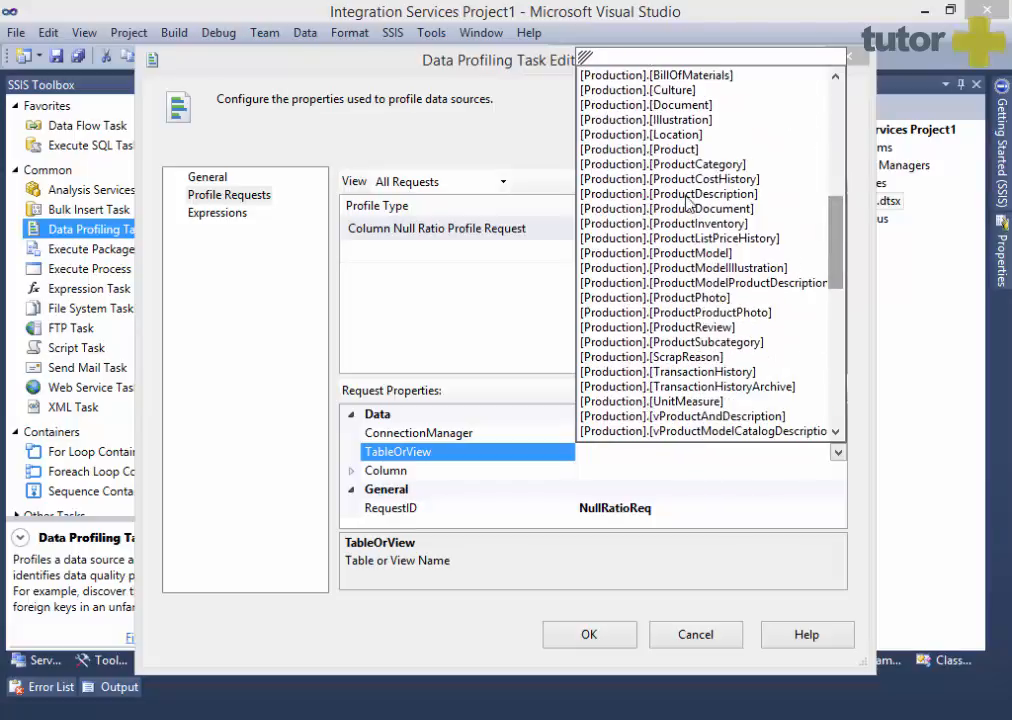
click(662, 150)
click(594, 470)
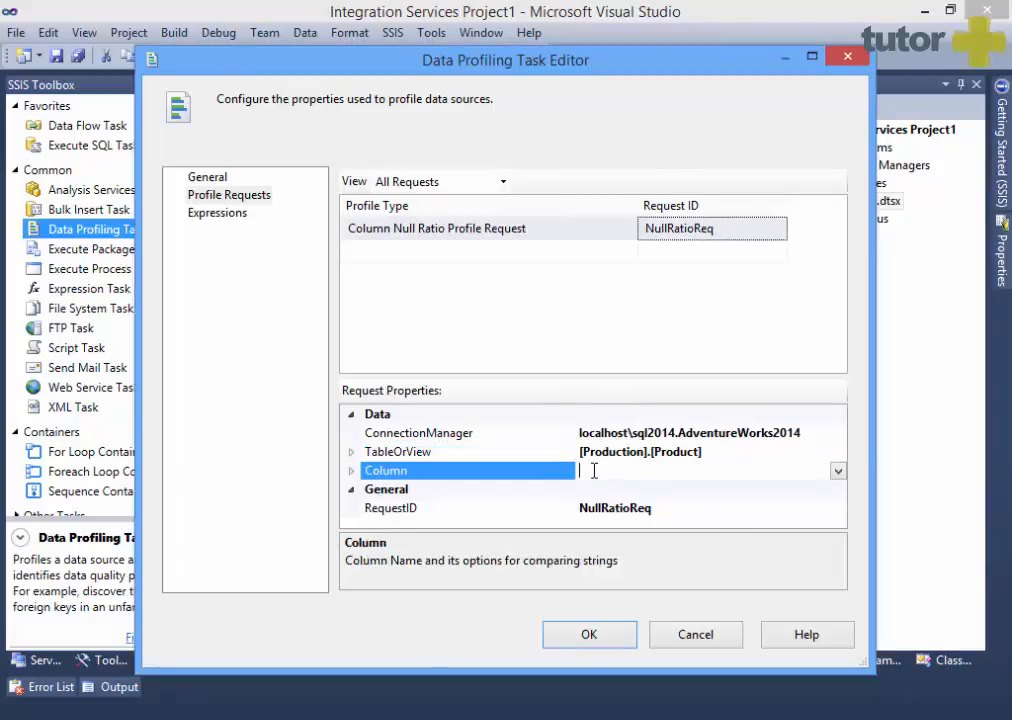
click(838, 470)
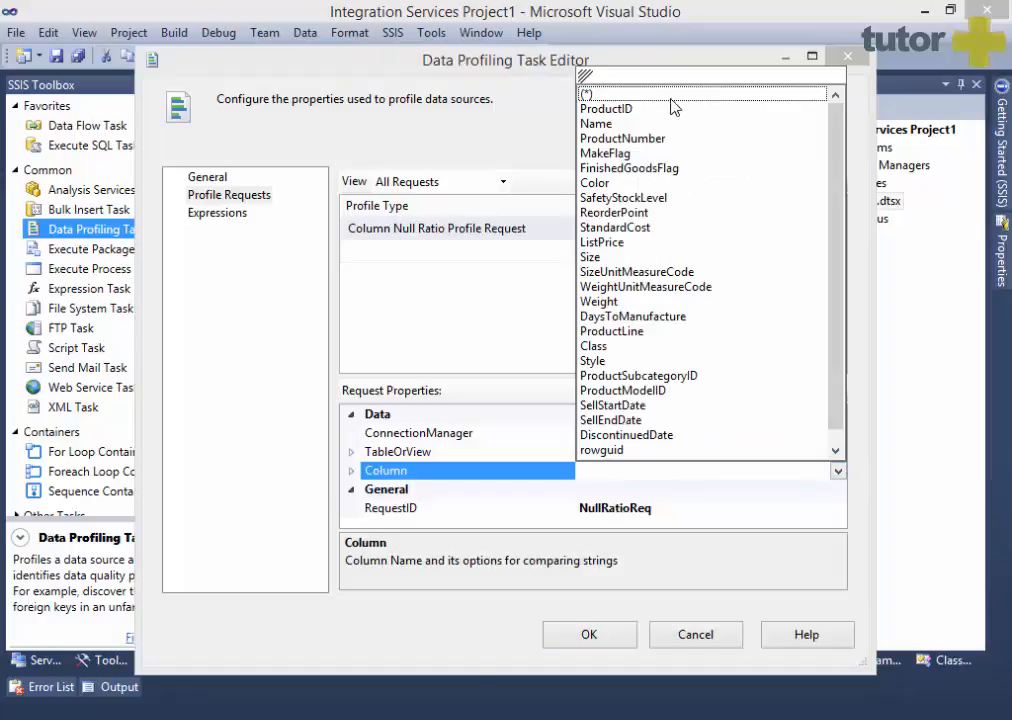
click(631, 96)
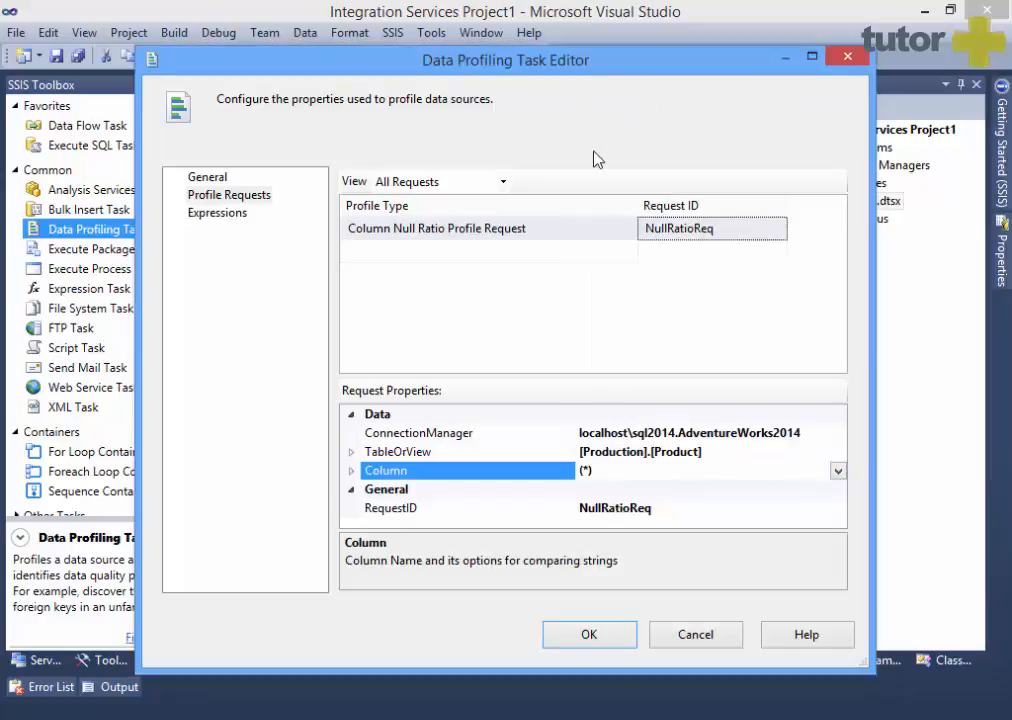
Add a Column Value Distribution Profile Request that uses the localhost\sql2014.AdventureWorks2014 connection.
click(486, 255)
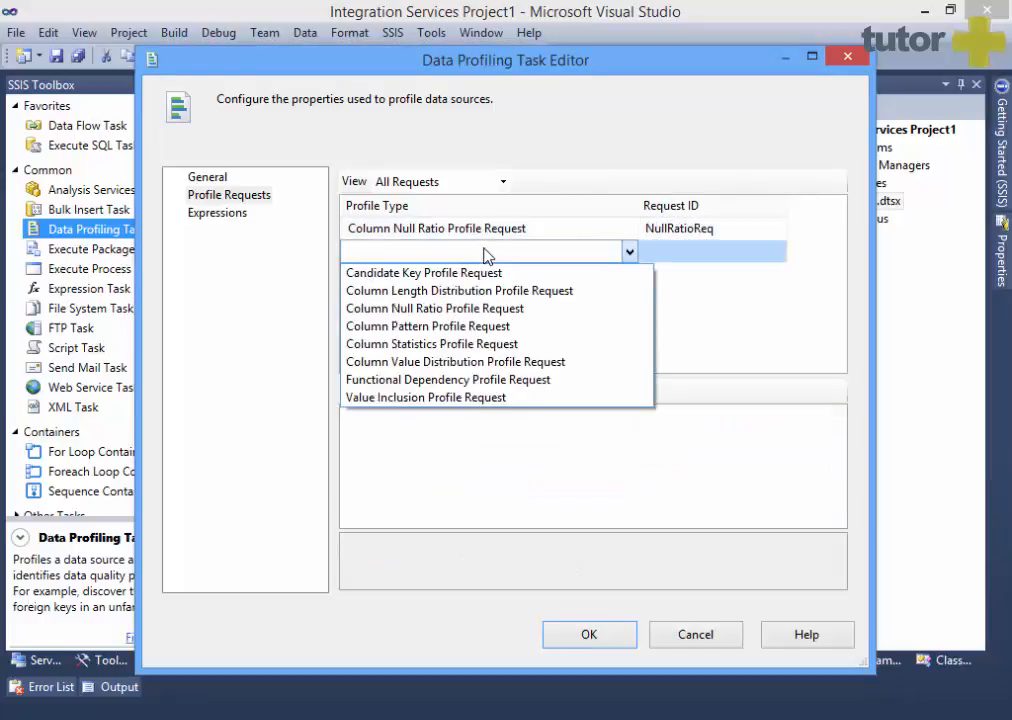
click(463, 363)
click(699, 253)
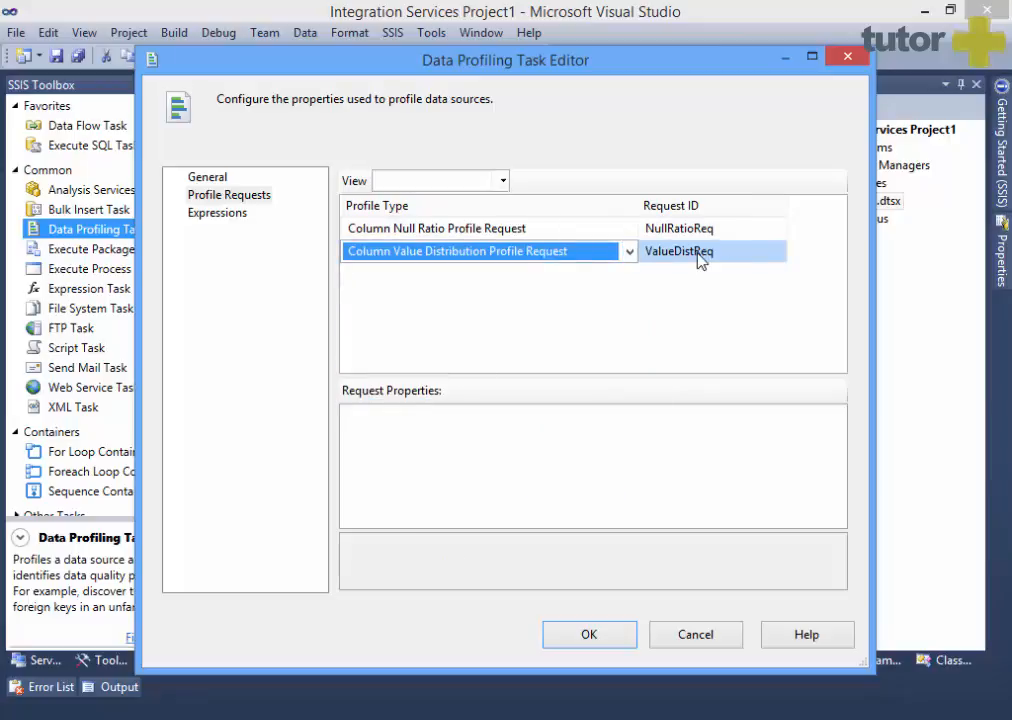
click(656, 436)
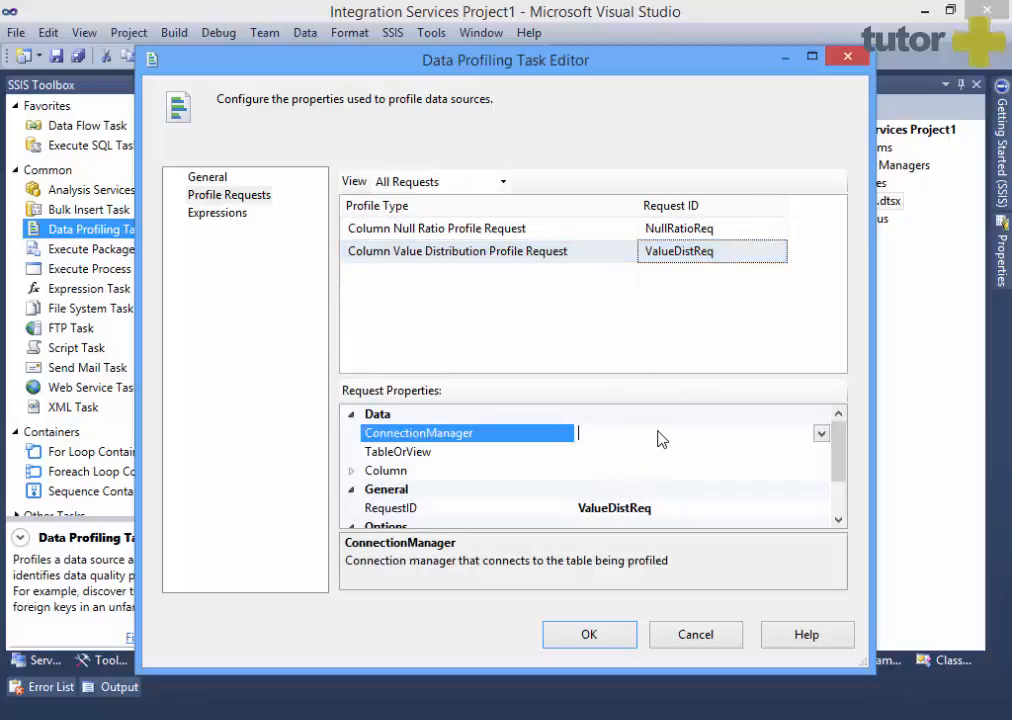
click(816, 431)
click(626, 72)
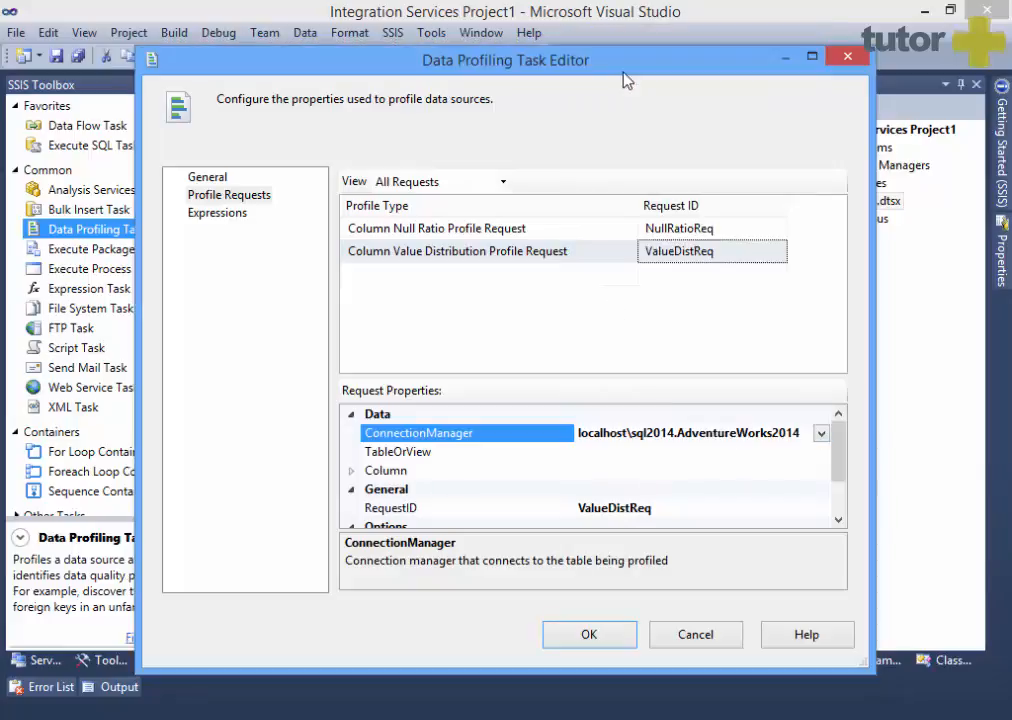
Set the value distribution request's TableOrView property to [Production].[Product].
click(712, 452)
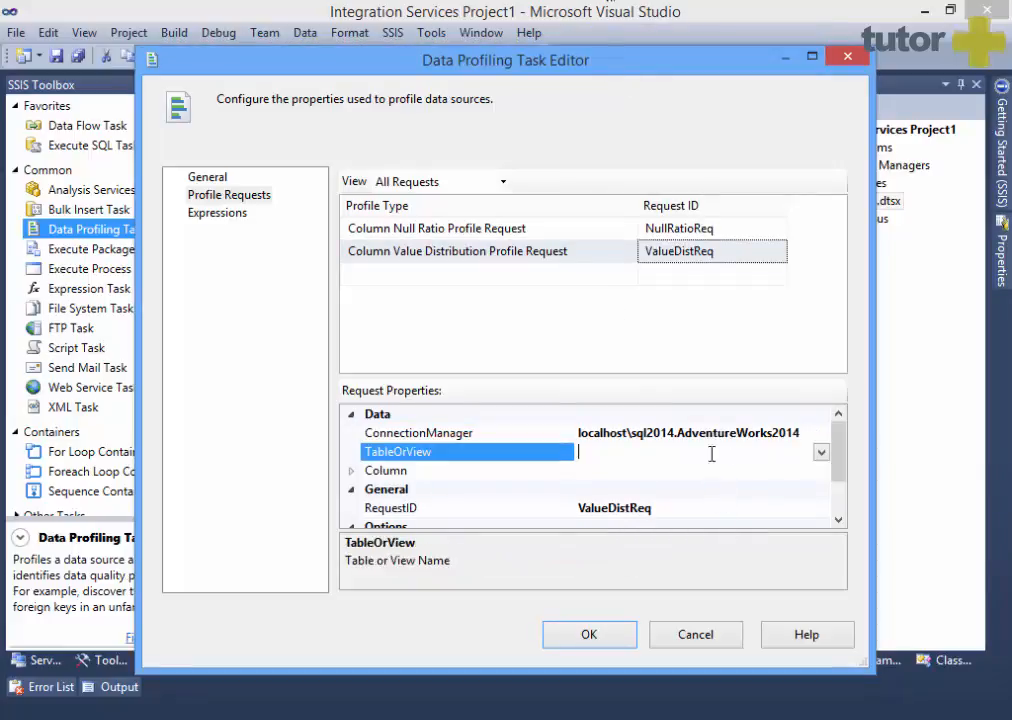
click(820, 455)
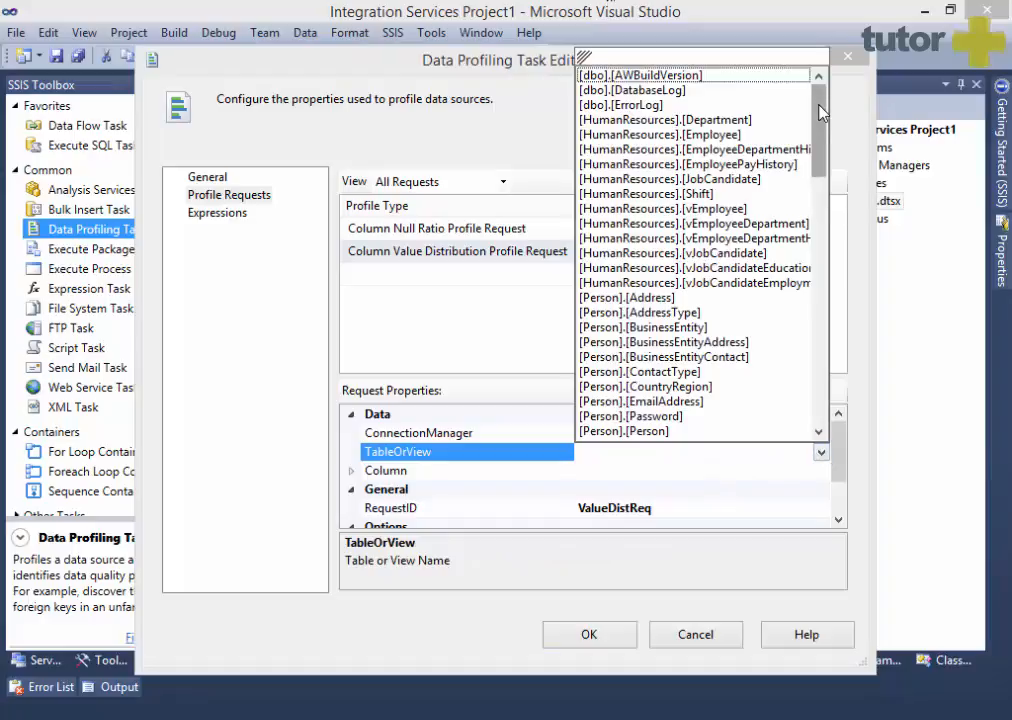
drag(820, 113, 826, 267)
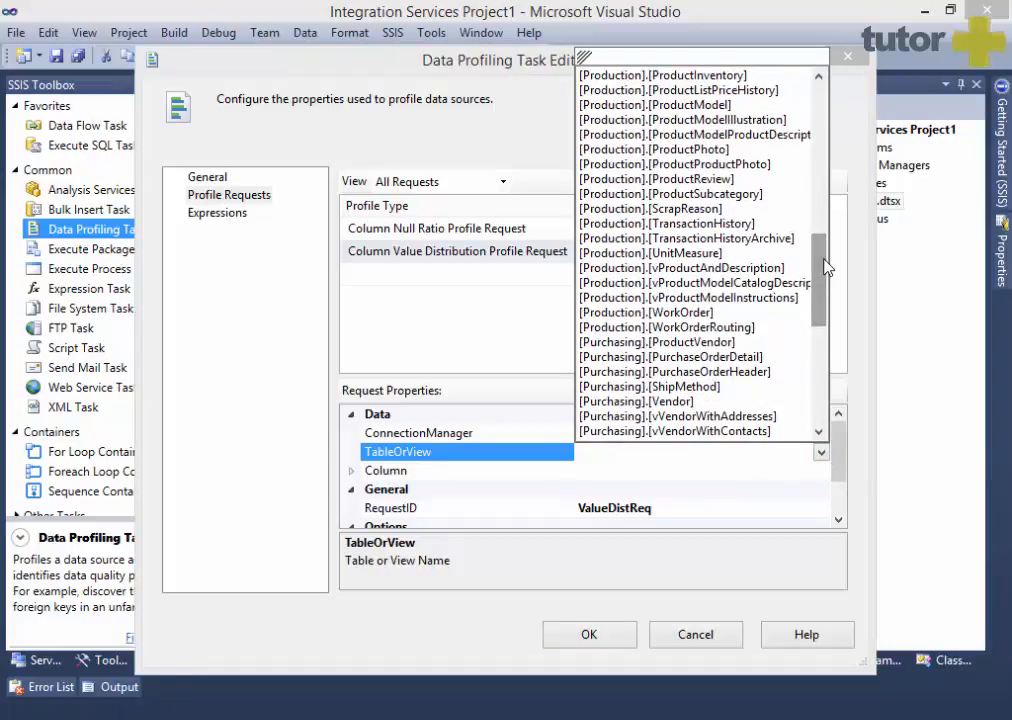
click(818, 78)
click(818, 78)
click(818, 78)
click(818, 78)
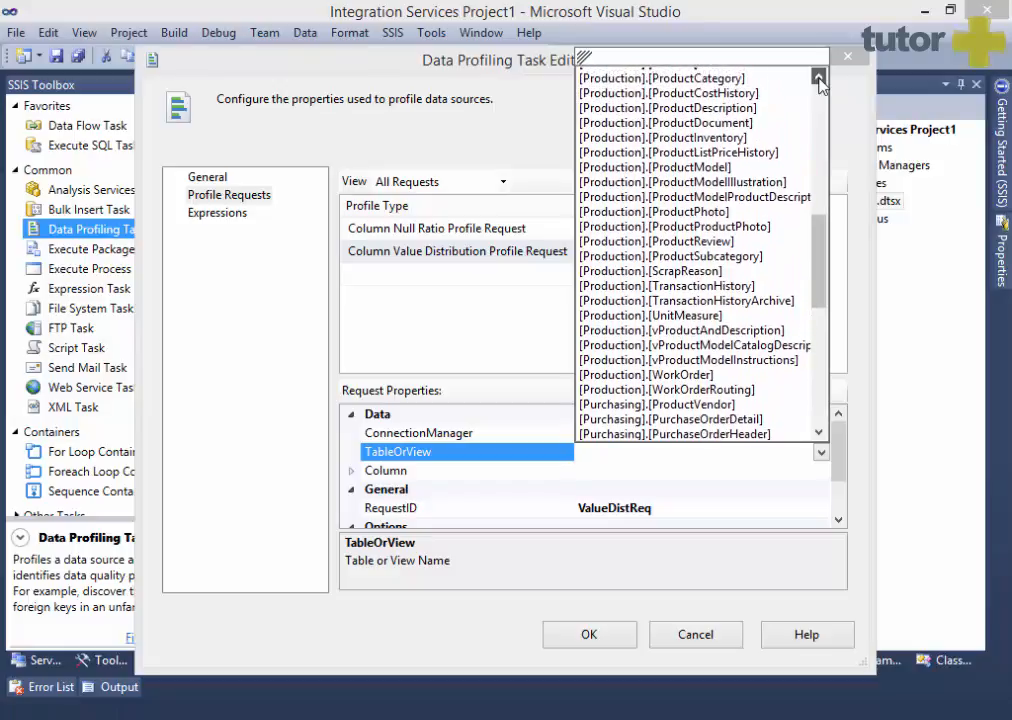
click(818, 78)
scroll(678, 180, up, 2)
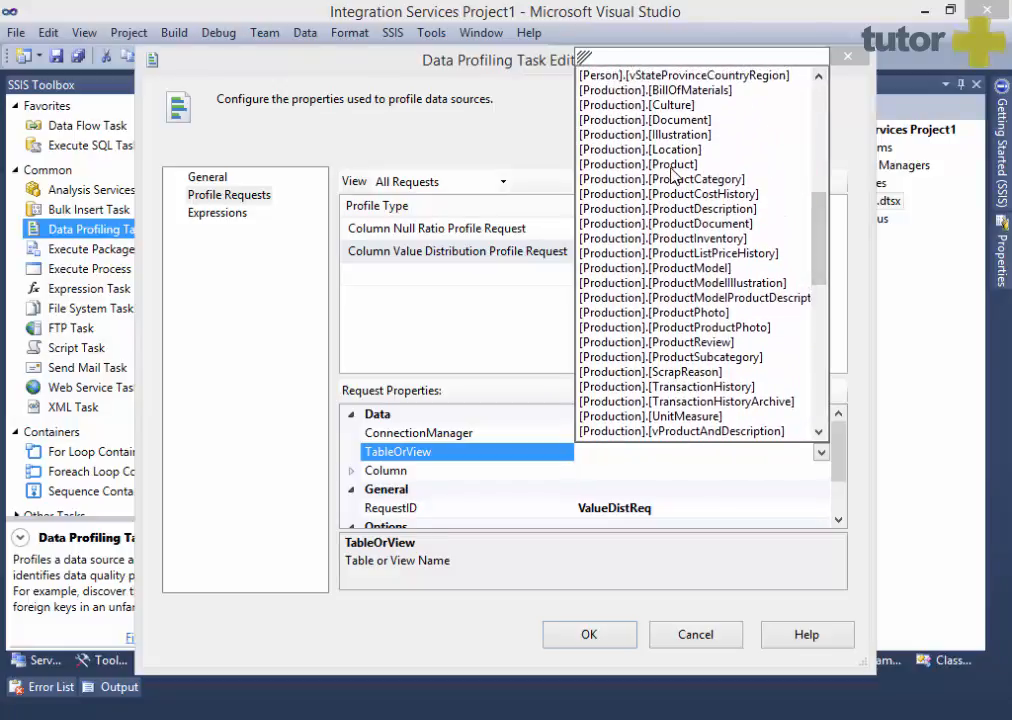
click(674, 167)
Set the value distribution request's Column property to all columns (*).
click(614, 472)
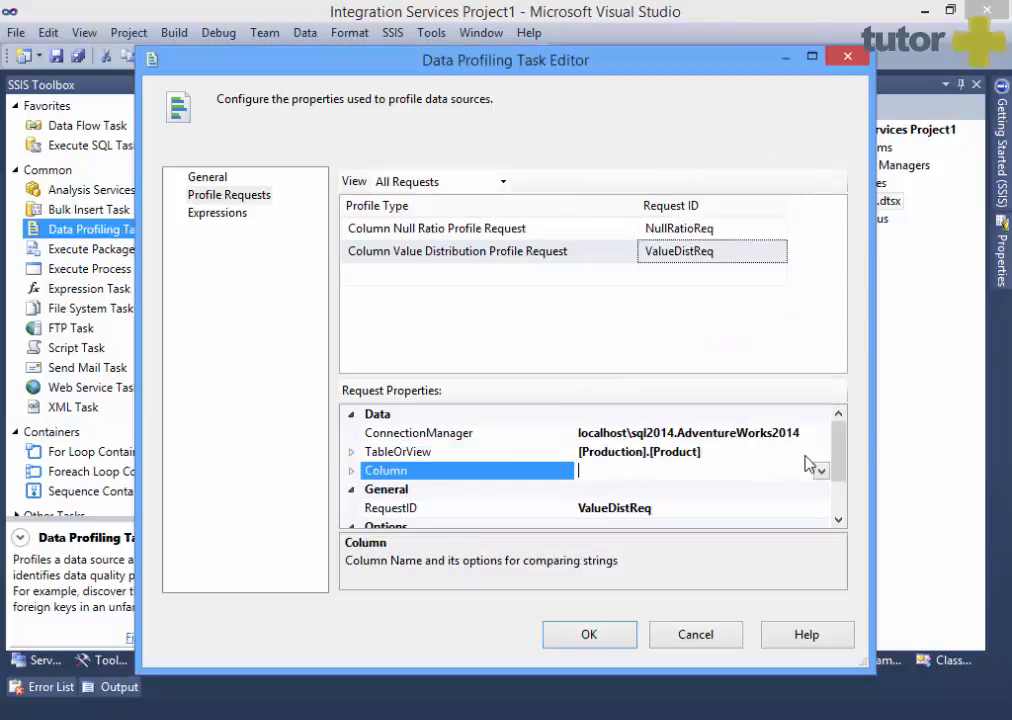
click(820, 472)
click(592, 95)
Add a Column Length Distribution Profile Request that uses the localhost\sql2014.AdventureWorks2014 connection.
click(513, 273)
click(510, 274)
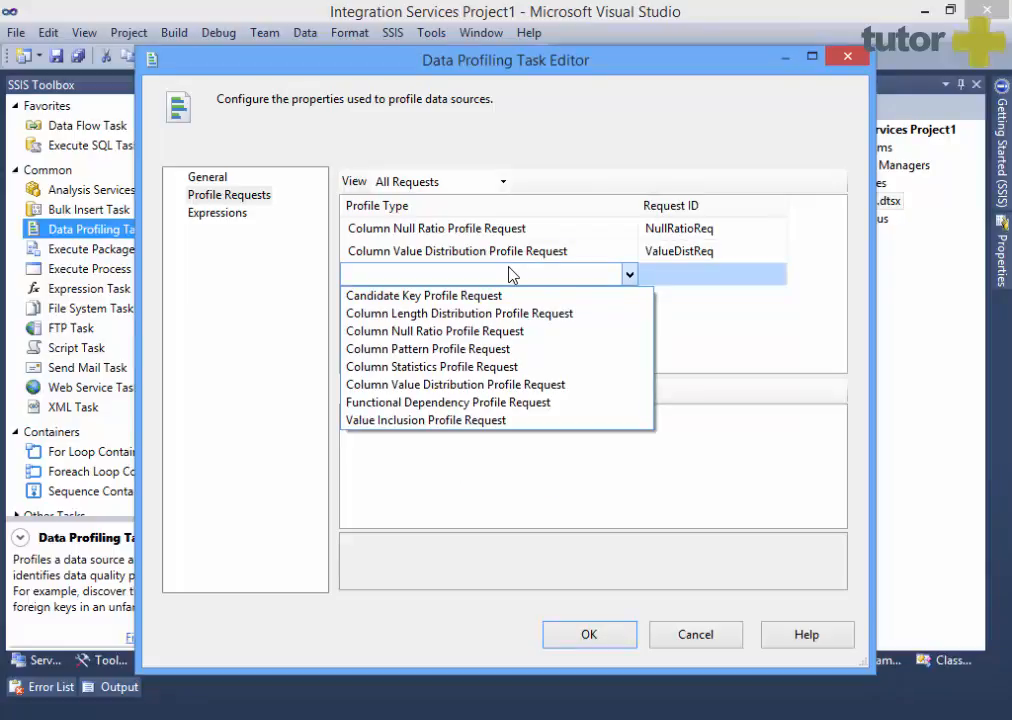
click(479, 314)
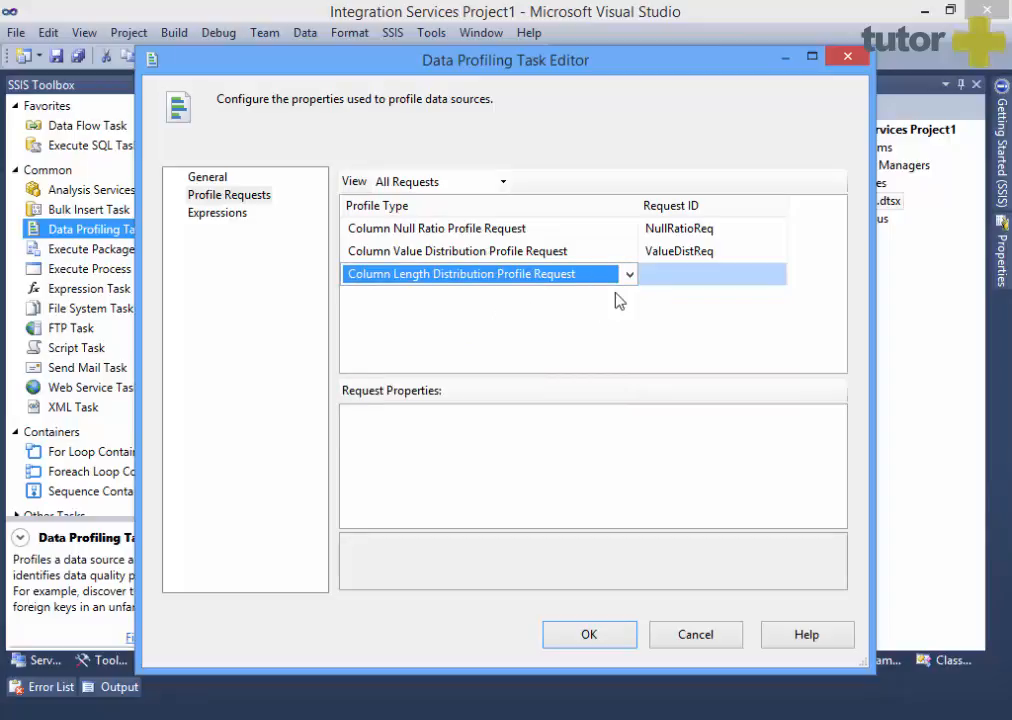
click(693, 278)
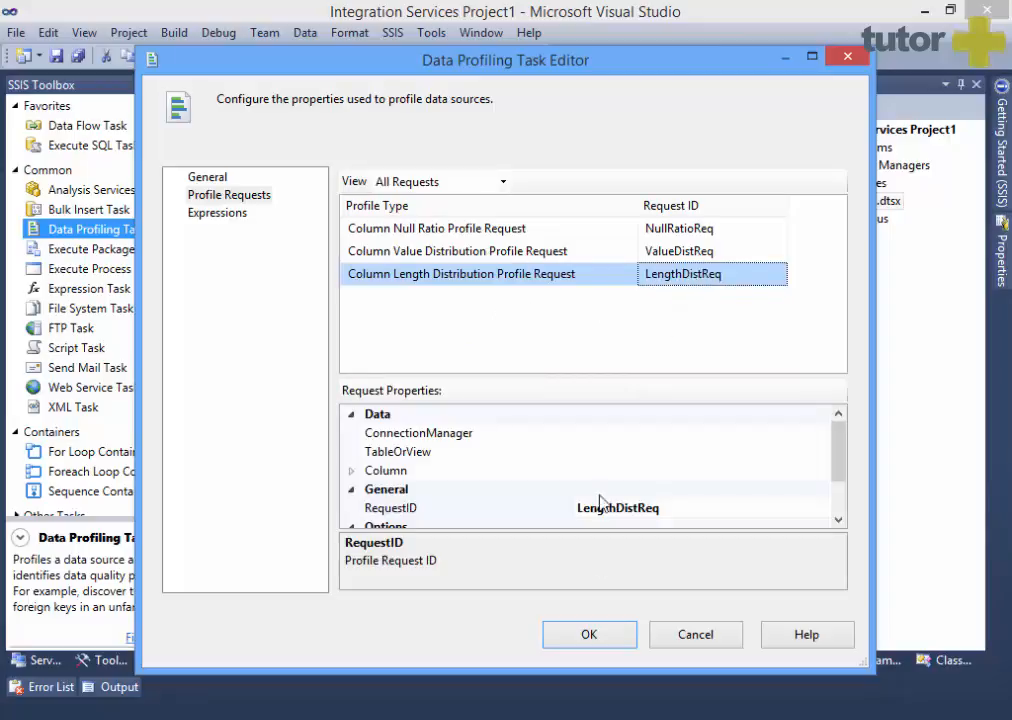
click(646, 434)
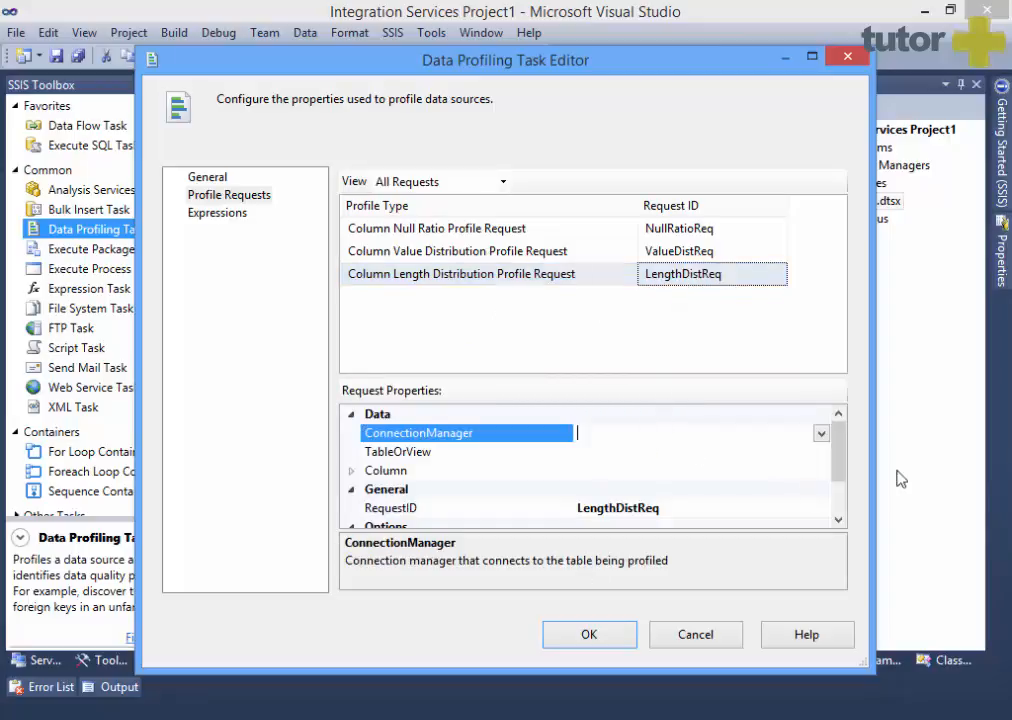
click(820, 434)
click(600, 71)
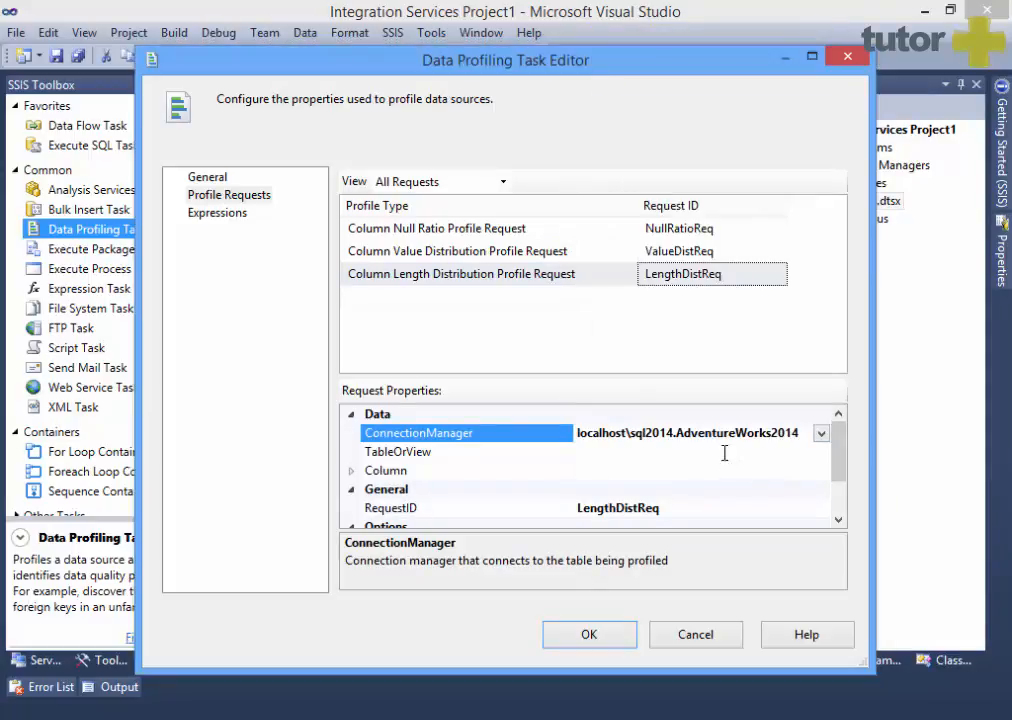
Set the length distribution request's table to [Production].[Product] and confirm the Data Profiling Task settings.
click(724, 452)
click(820, 452)
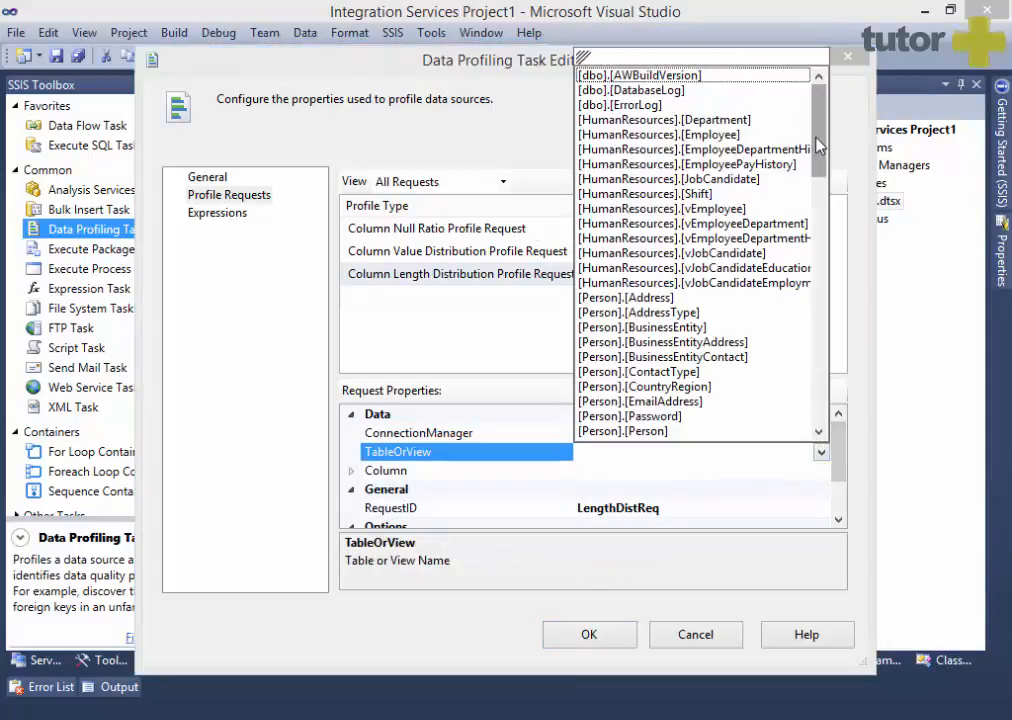
drag(818, 146, 820, 232)
click(645, 267)
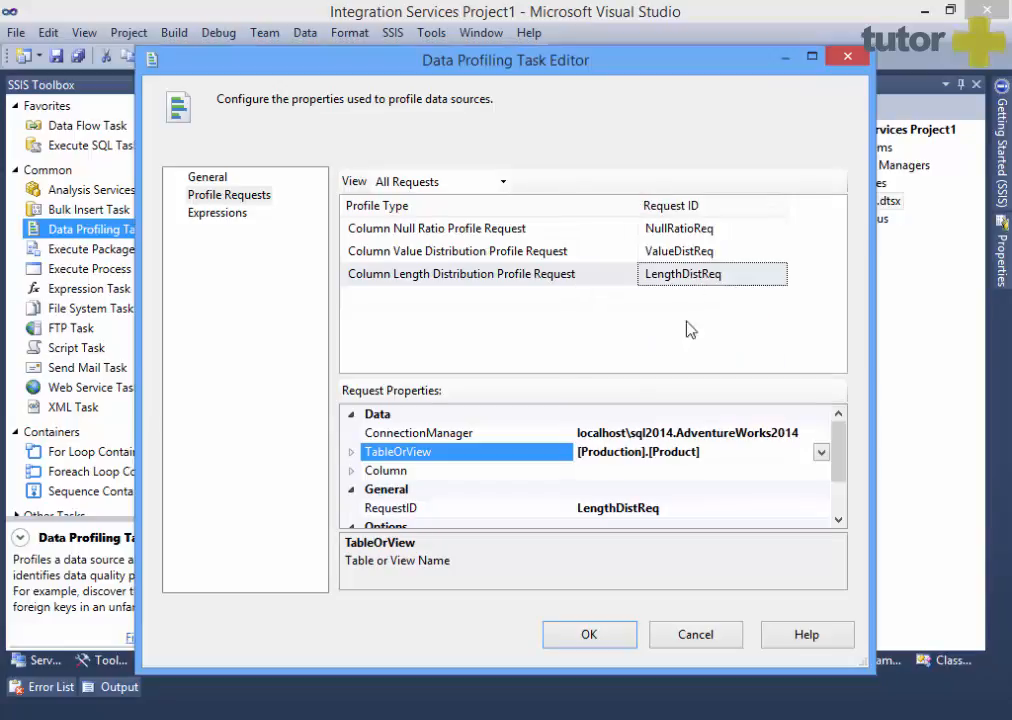
click(565, 636)
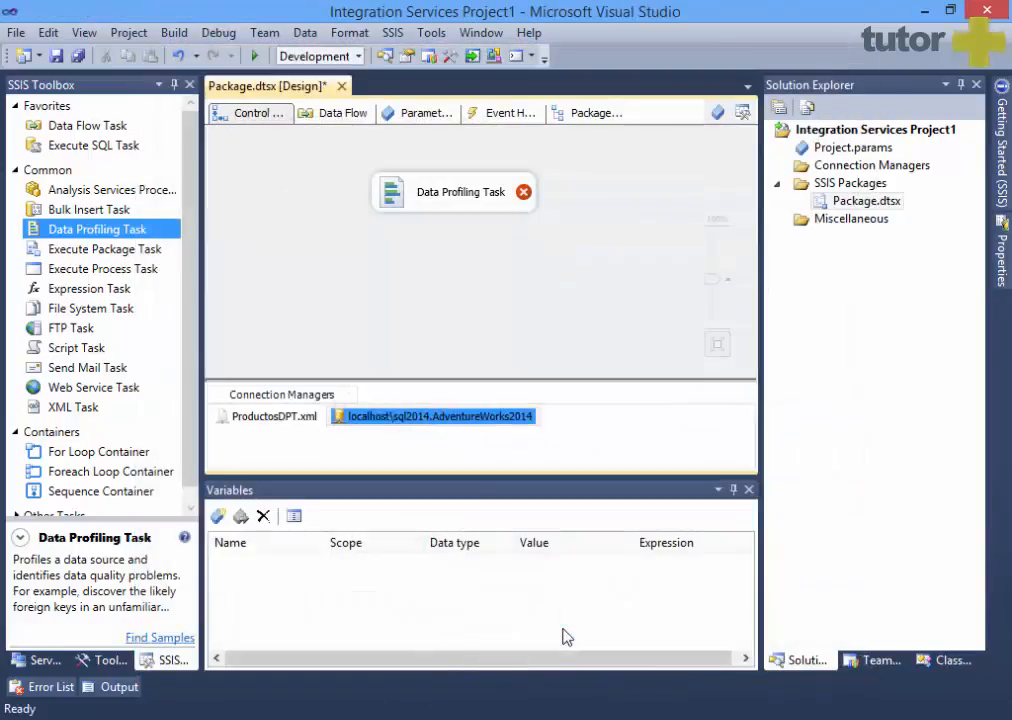
click(588, 333)
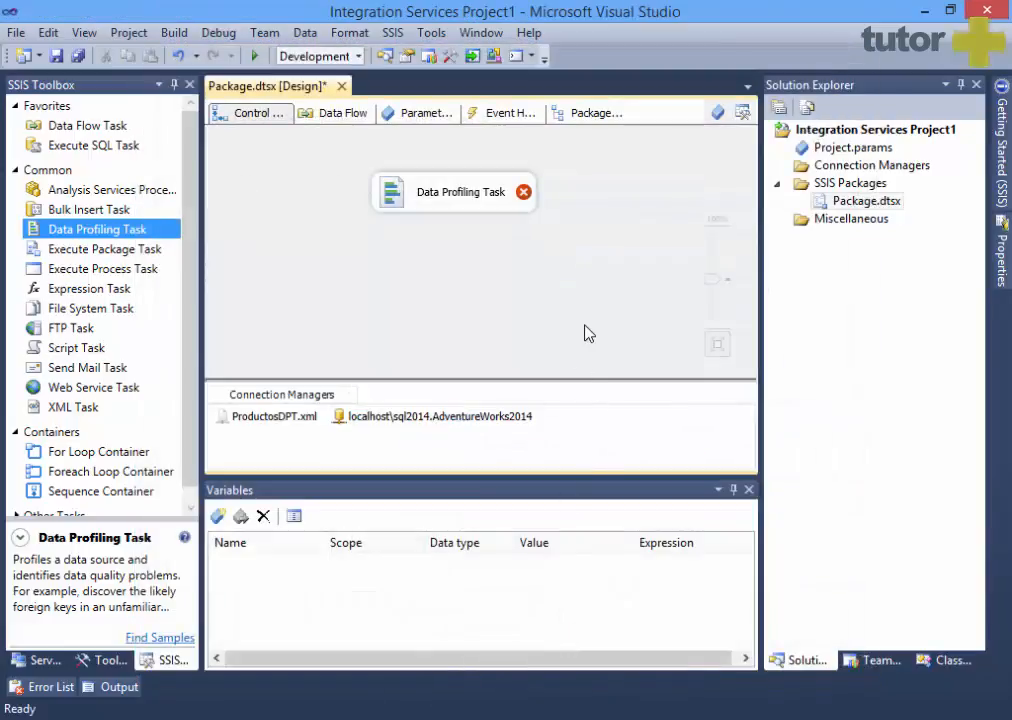
Fill in the missing Column property of the Column Length Distribution Profile Request and confirm the Data Profiling Task settings.
mouse_move(527, 202)
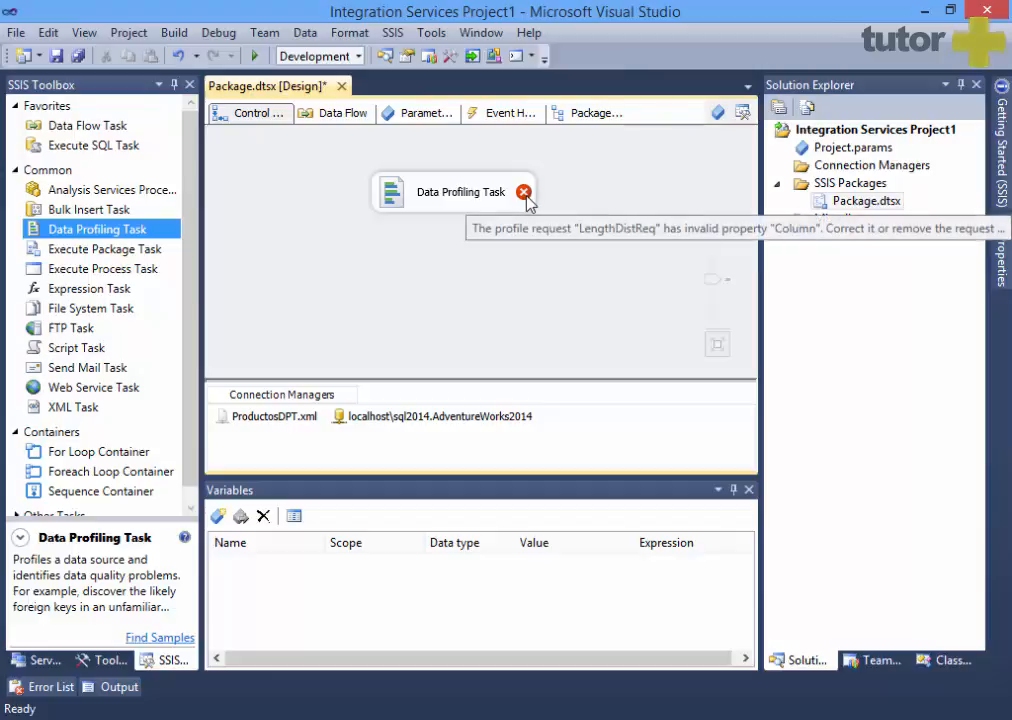
double_click(413, 193)
click(258, 196)
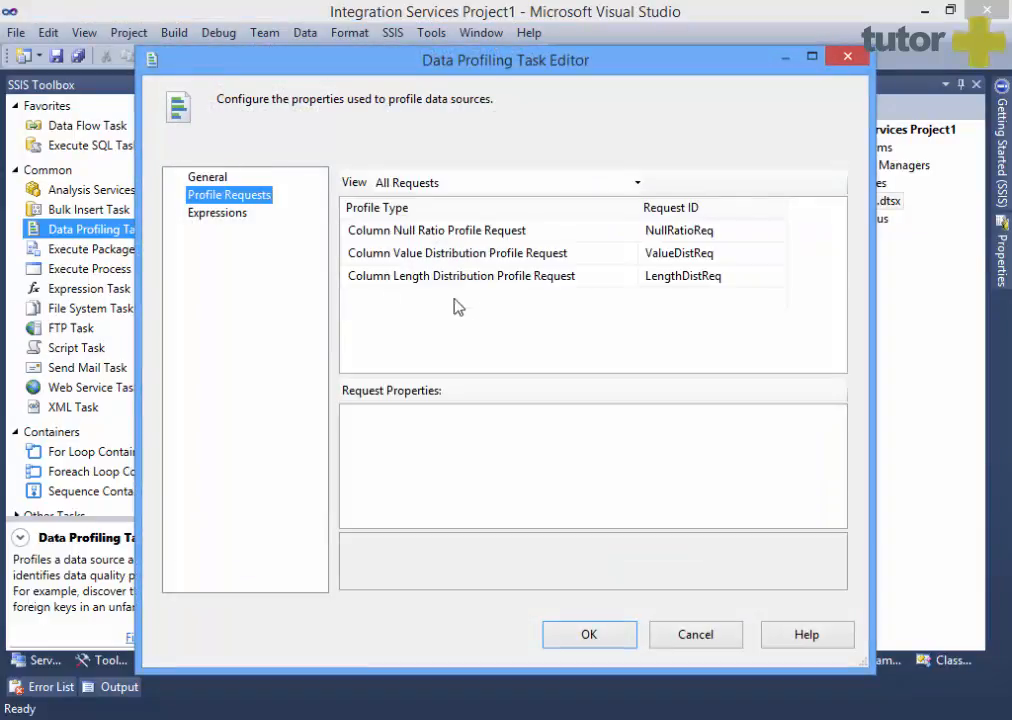
click(481, 277)
click(802, 469)
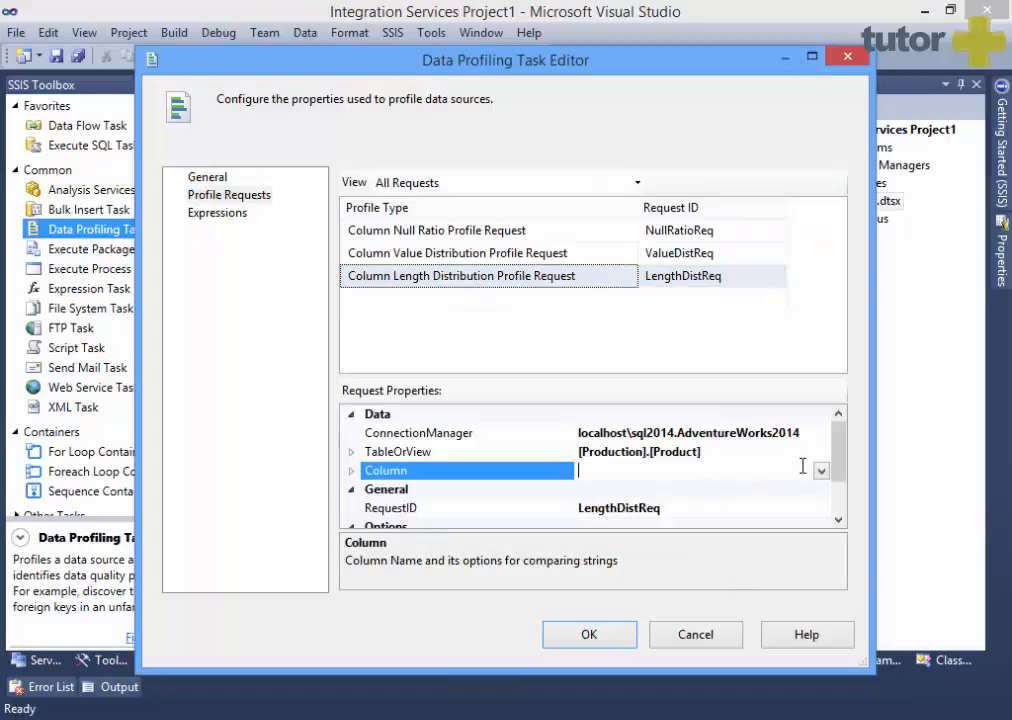
click(821, 470)
click(585, 95)
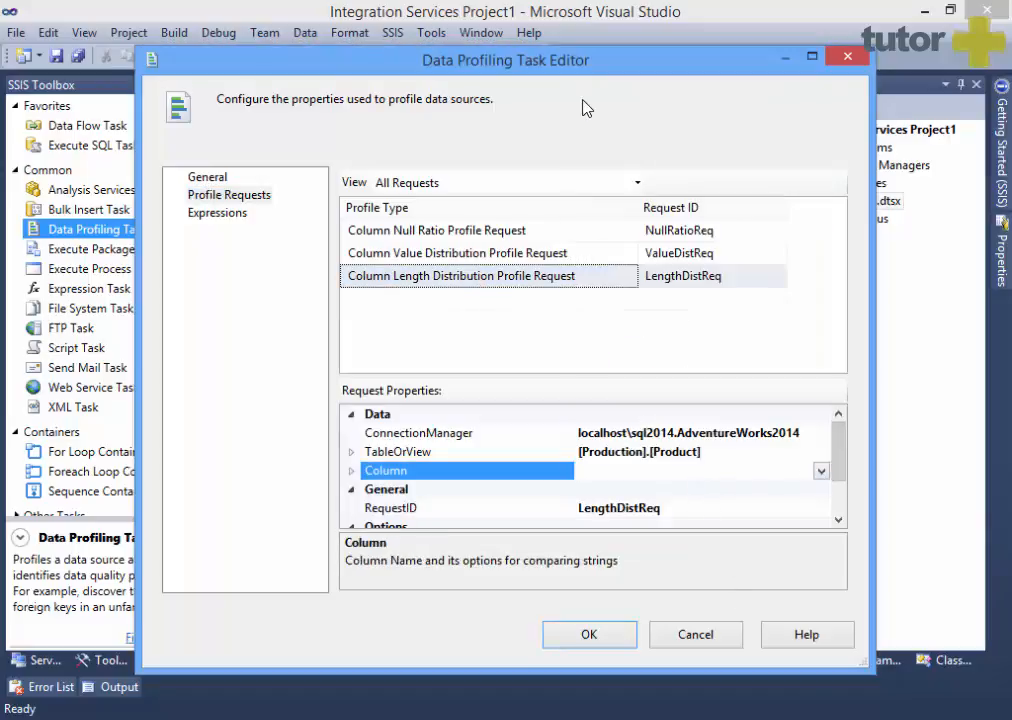
click(589, 633)
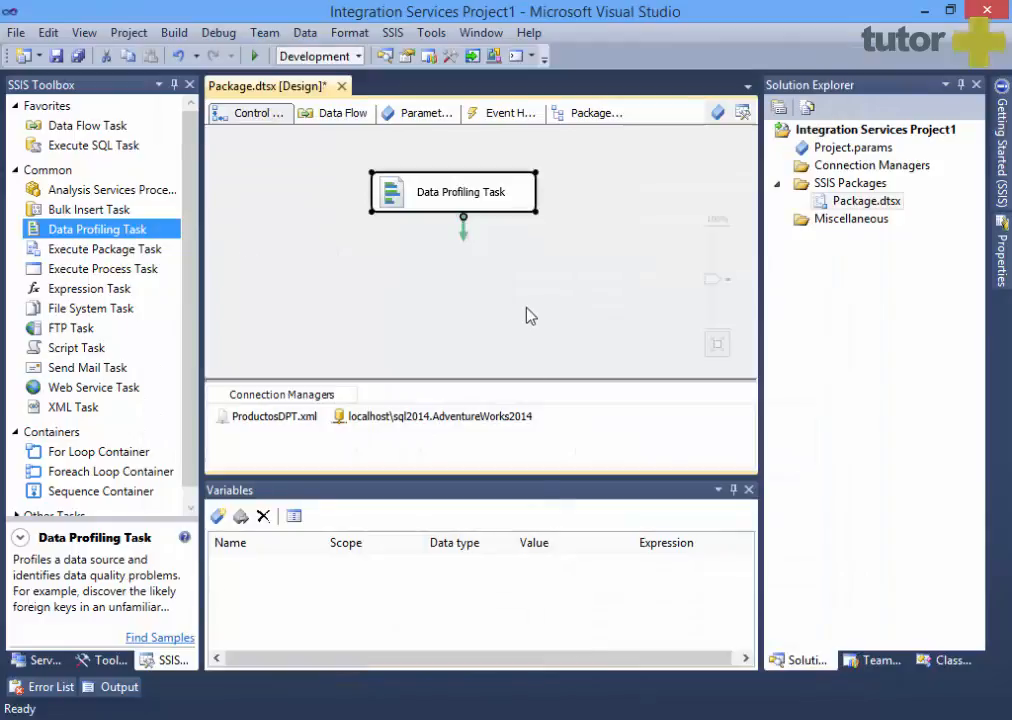
Execute Package.dtsx to run the Data Profiling Task, and stop debugging once the run completes.
click(874, 202)
right_click(874, 203)
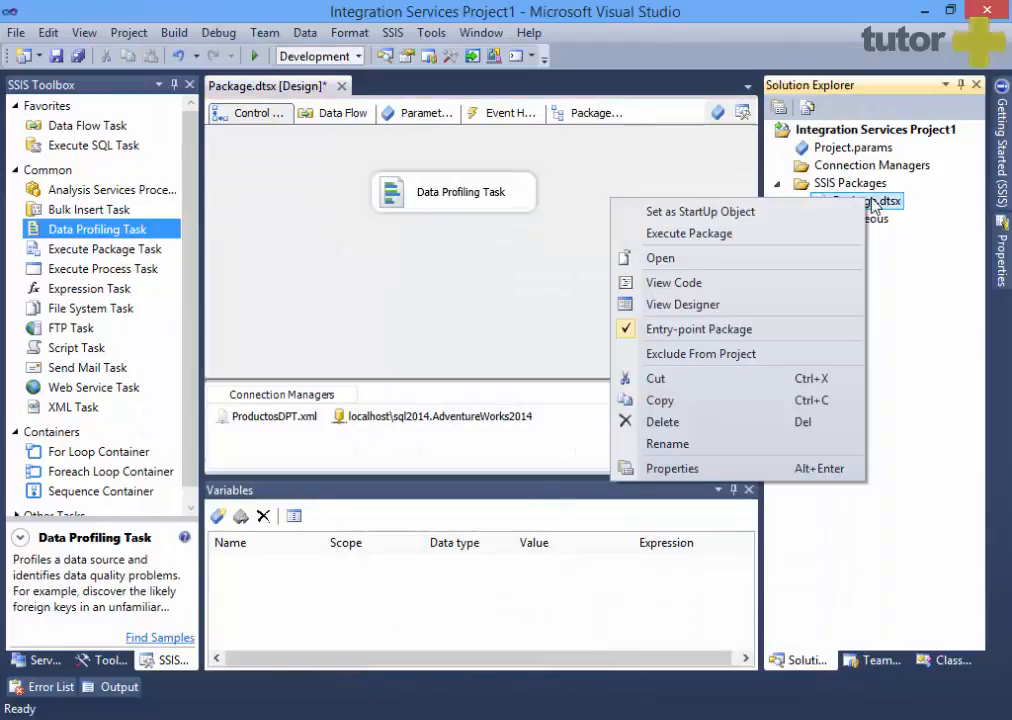
click(746, 236)
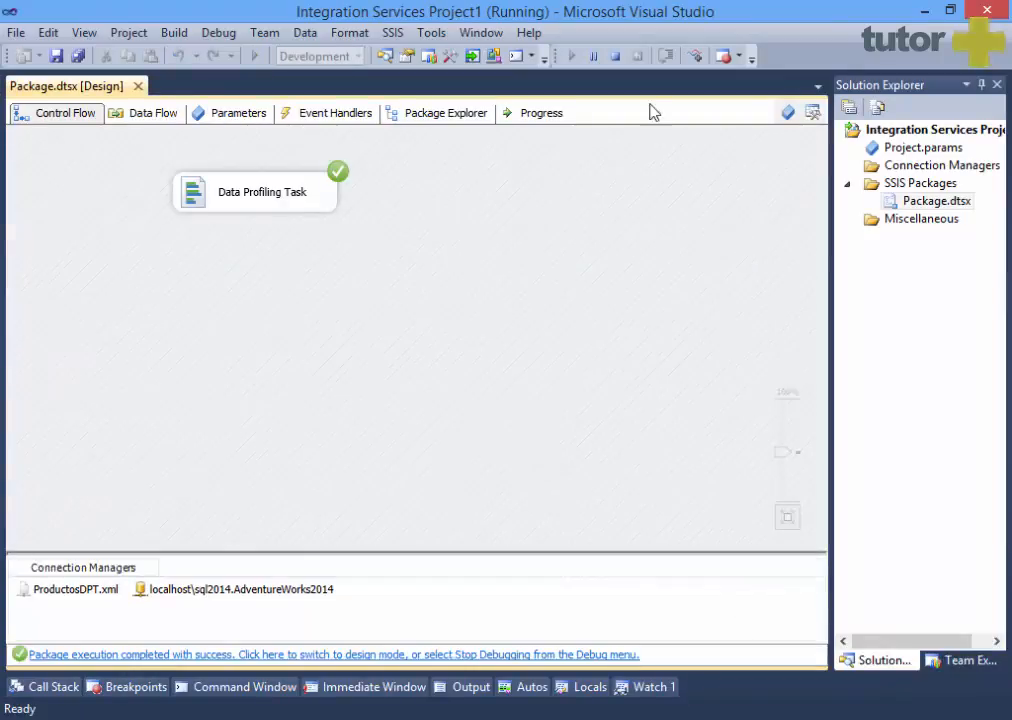
click(616, 57)
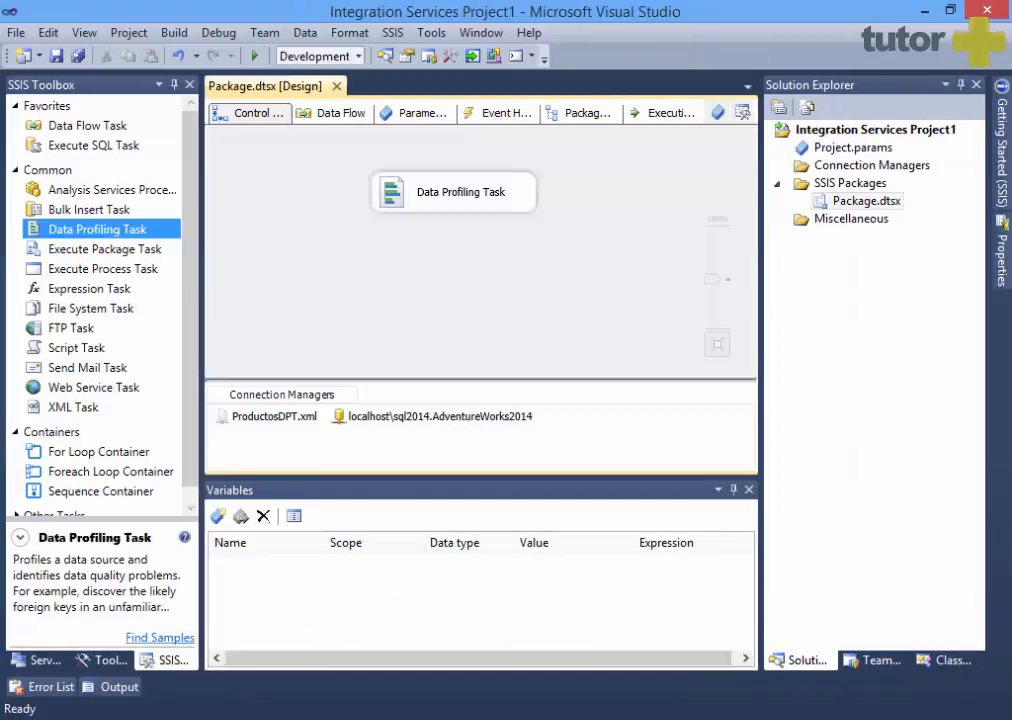
Open ProductosDPT.xml from the Demos folder in Notepad, look over its raw XML and close it.
click(127, 716)
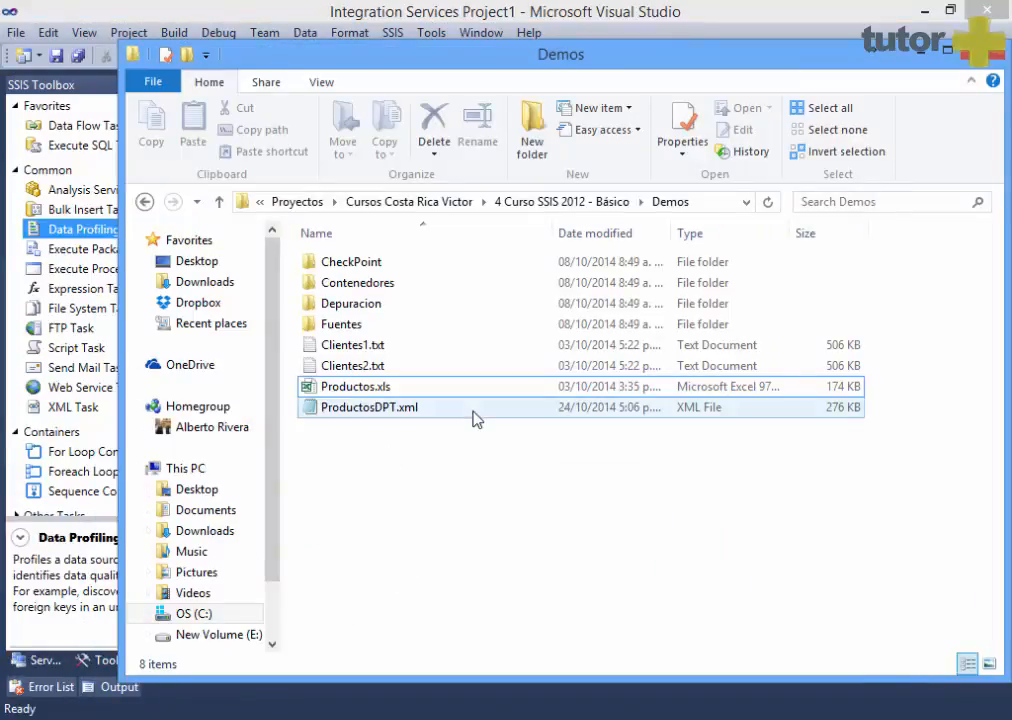
double_click(403, 414)
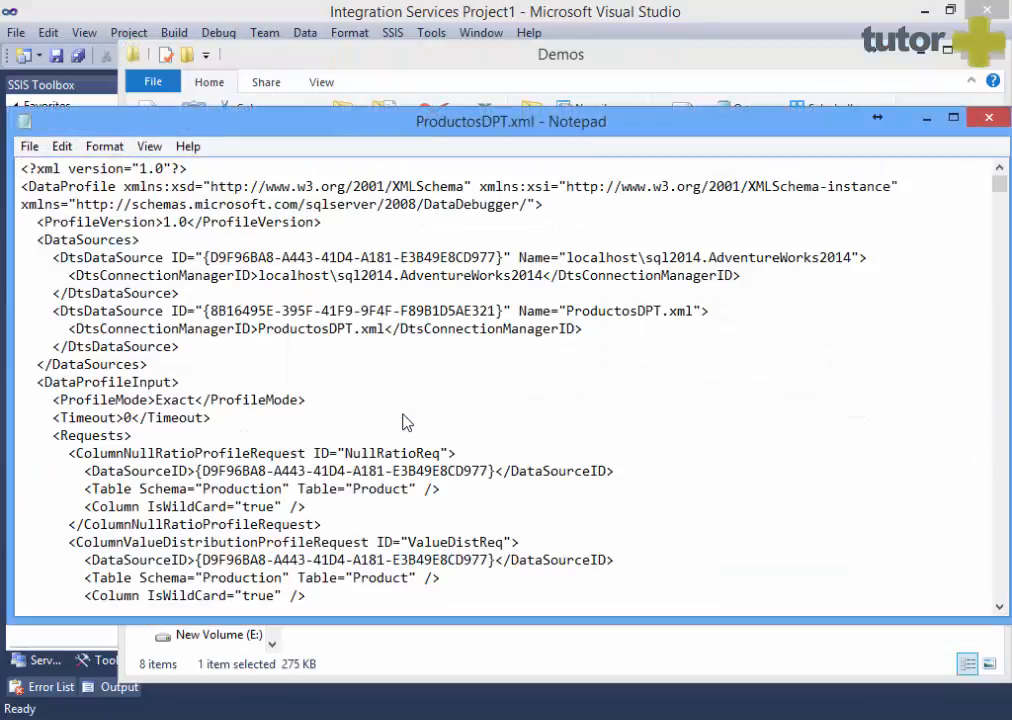
mouse_move(1003, 174)
mouse_down()
mouse_move(1003, 429)
mouse_move(987, 601)
mouse_move(1003, 166)
mouse_up()
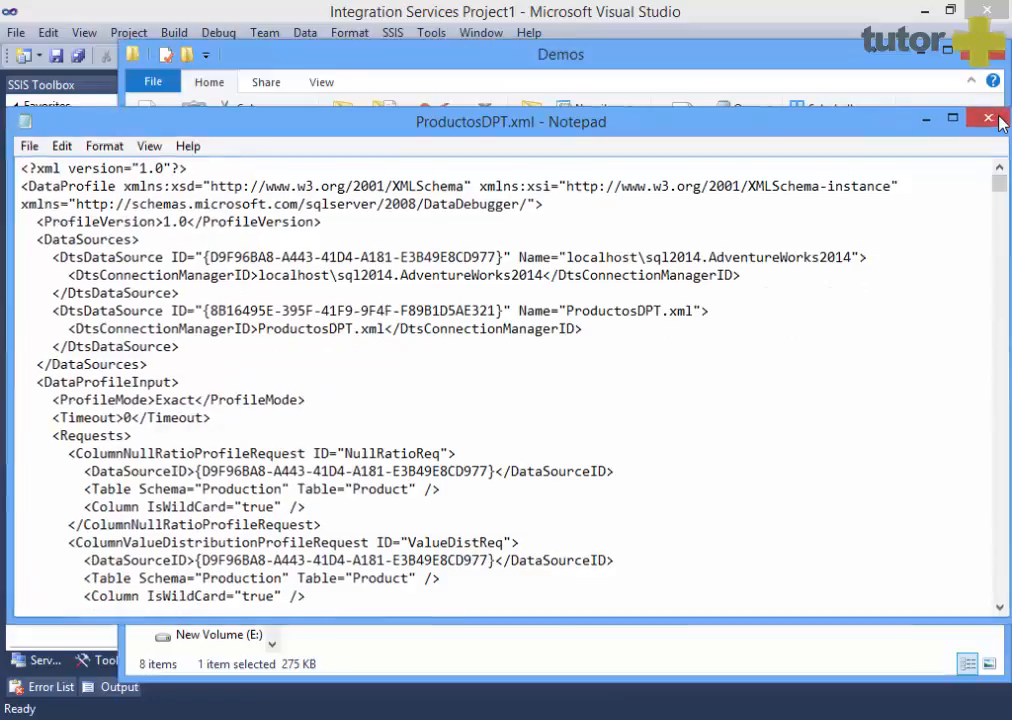
click(990, 119)
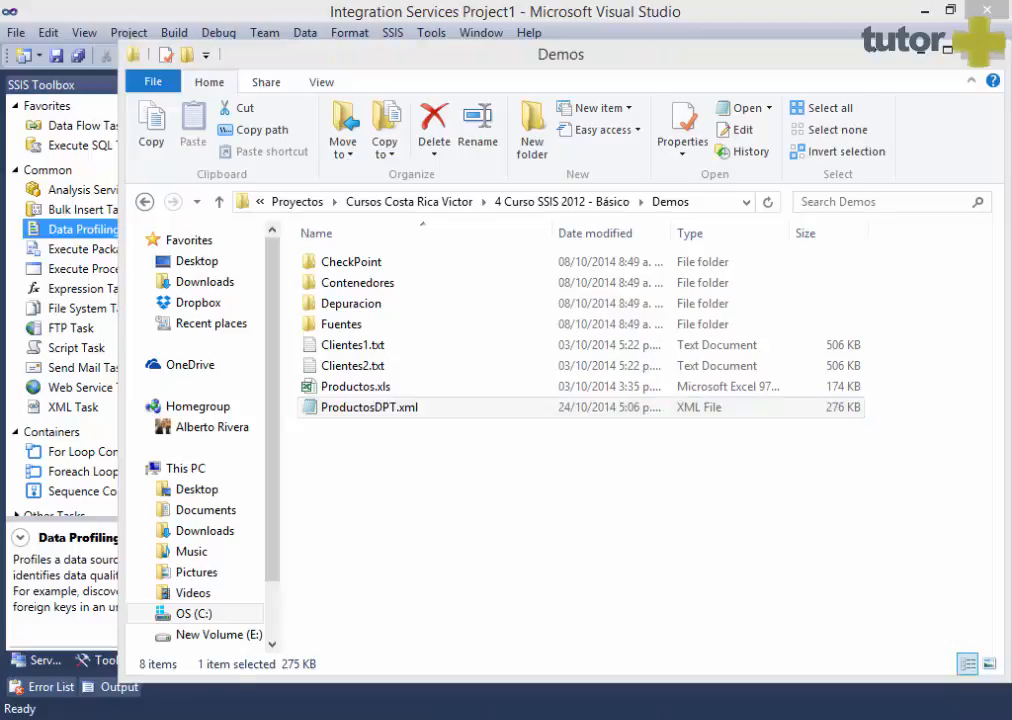
Switch to Data Profile Viewer, maximize it and load ProductosDPT.xml from the Demos folder.
click(129, 719)
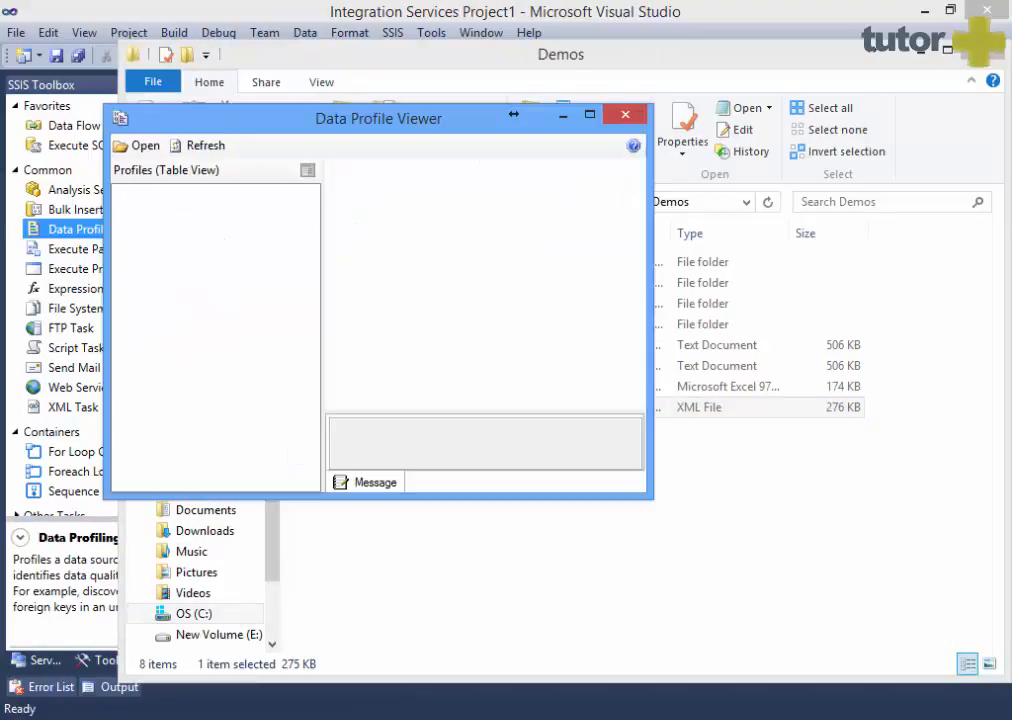
click(590, 115)
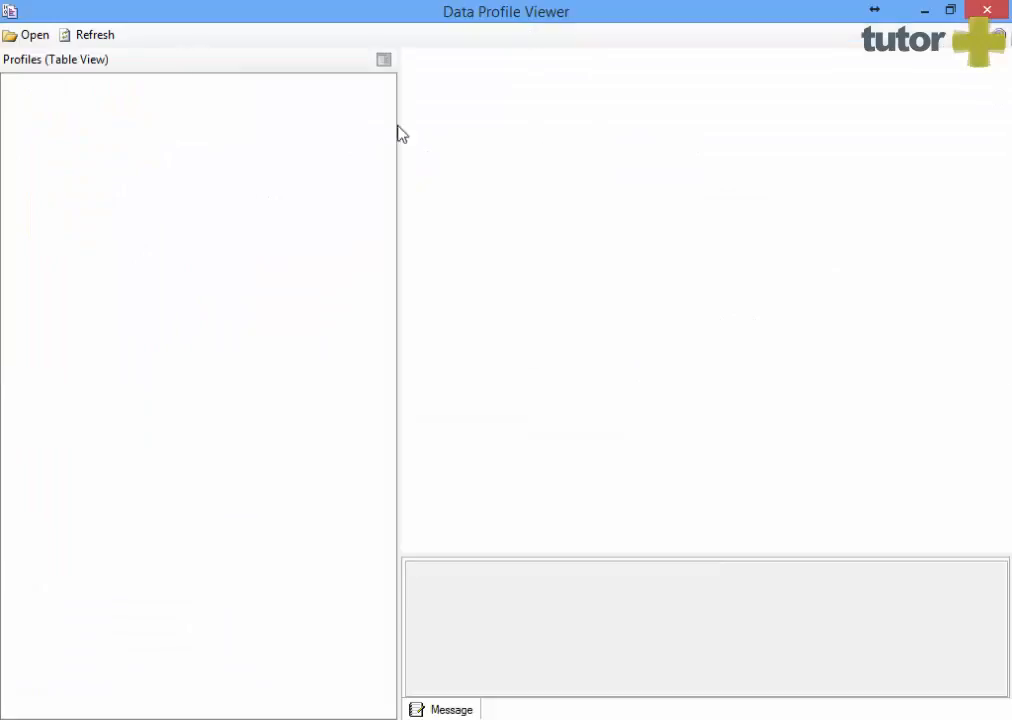
click(32, 35)
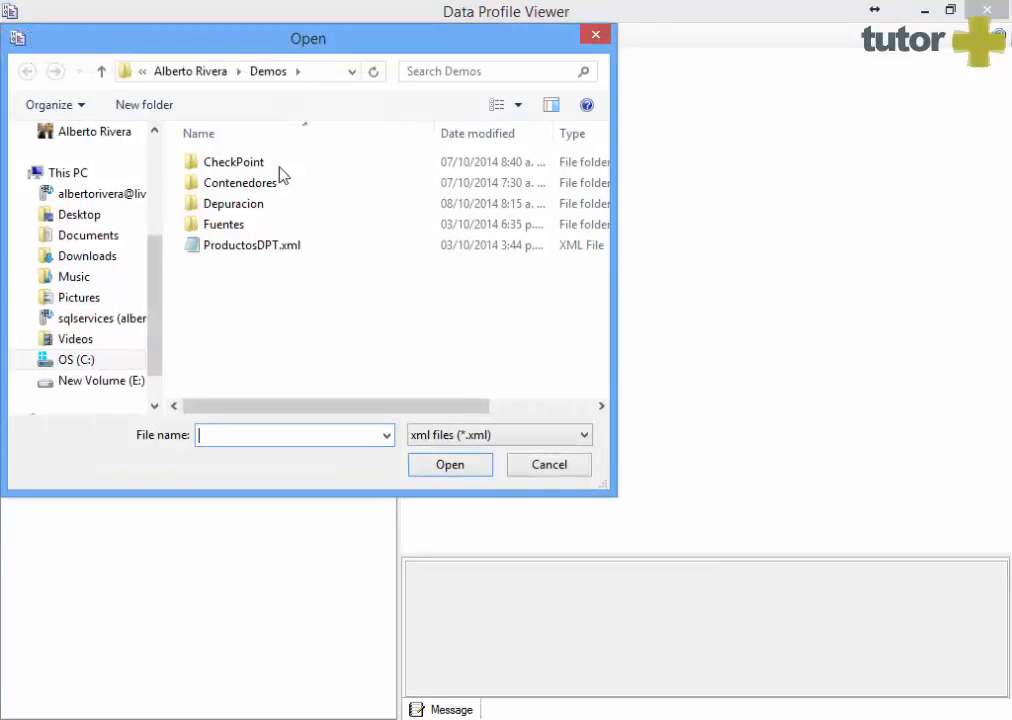
click(260, 247)
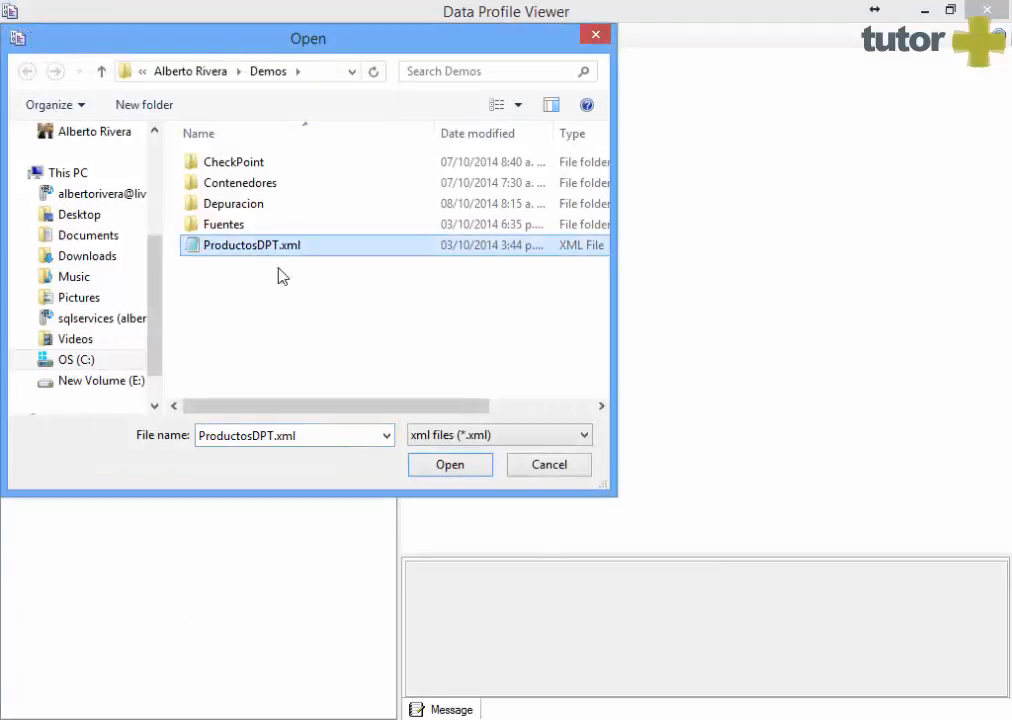
click(461, 468)
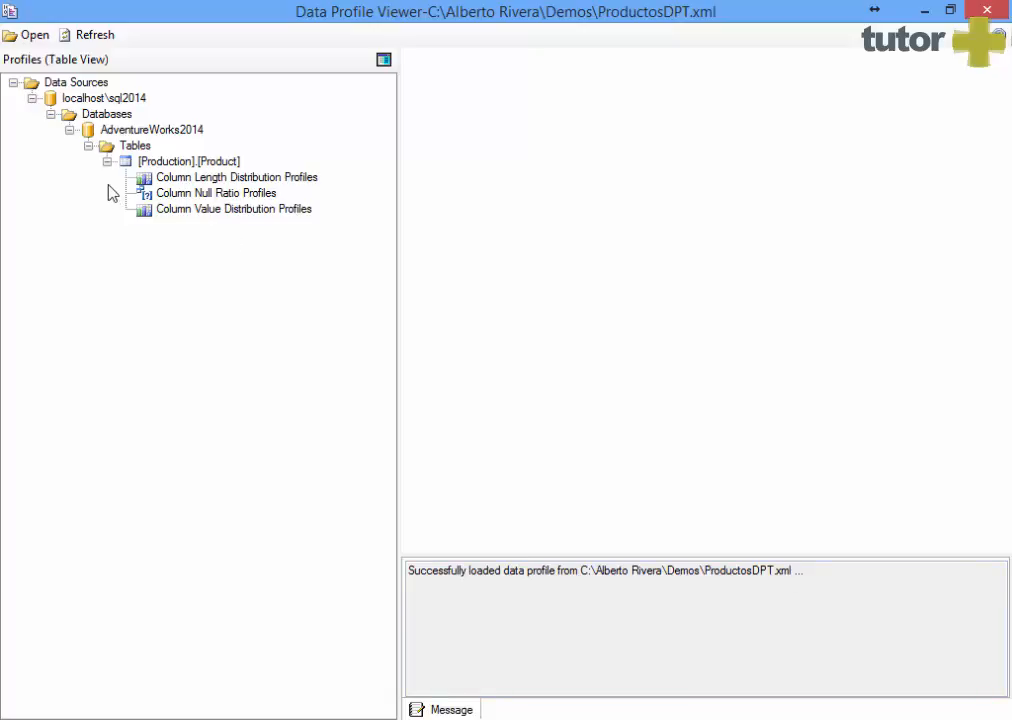
Review the profile hierarchy from the localhost\sql2014 source through the AdventureWorks2014 database to the [Production].[Product] table.
click(66, 96)
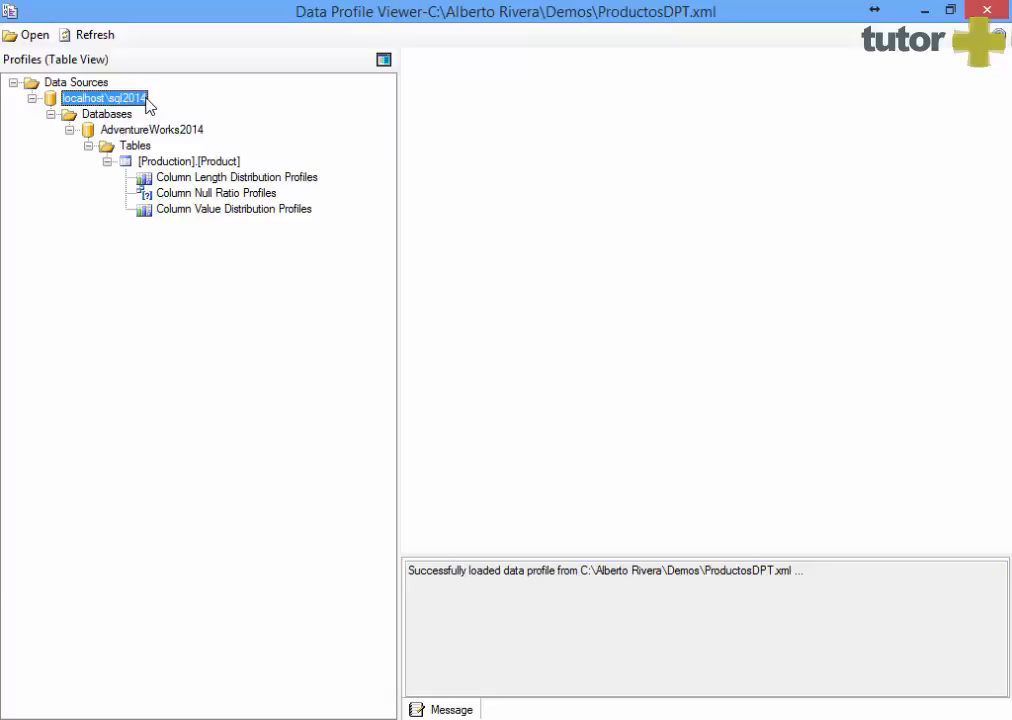
click(188, 164)
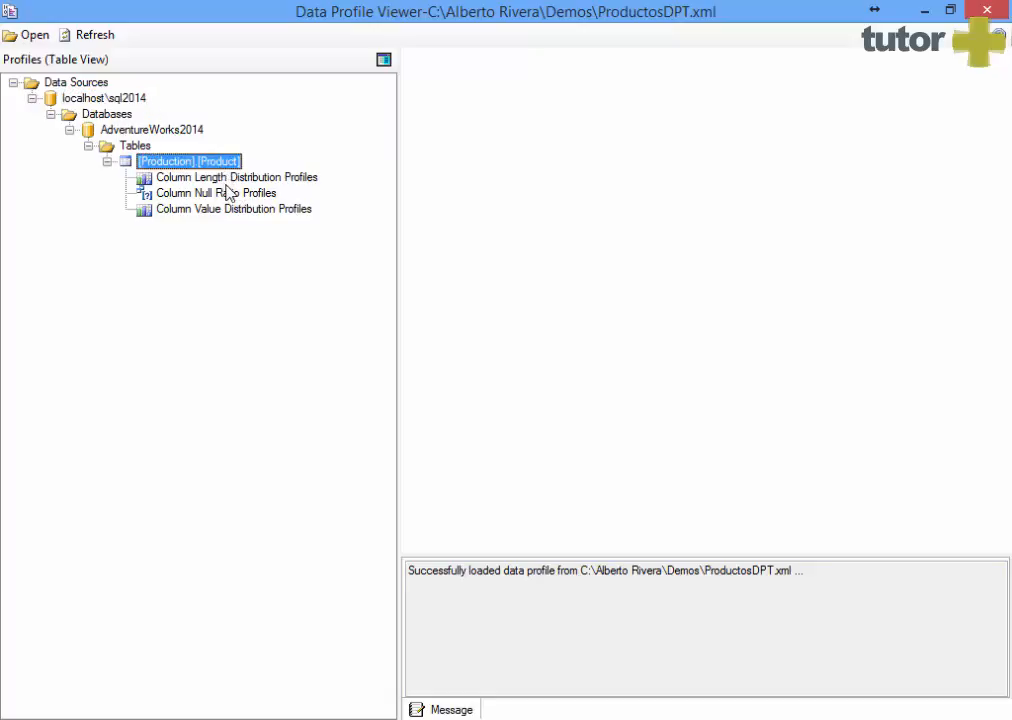
click(131, 129)
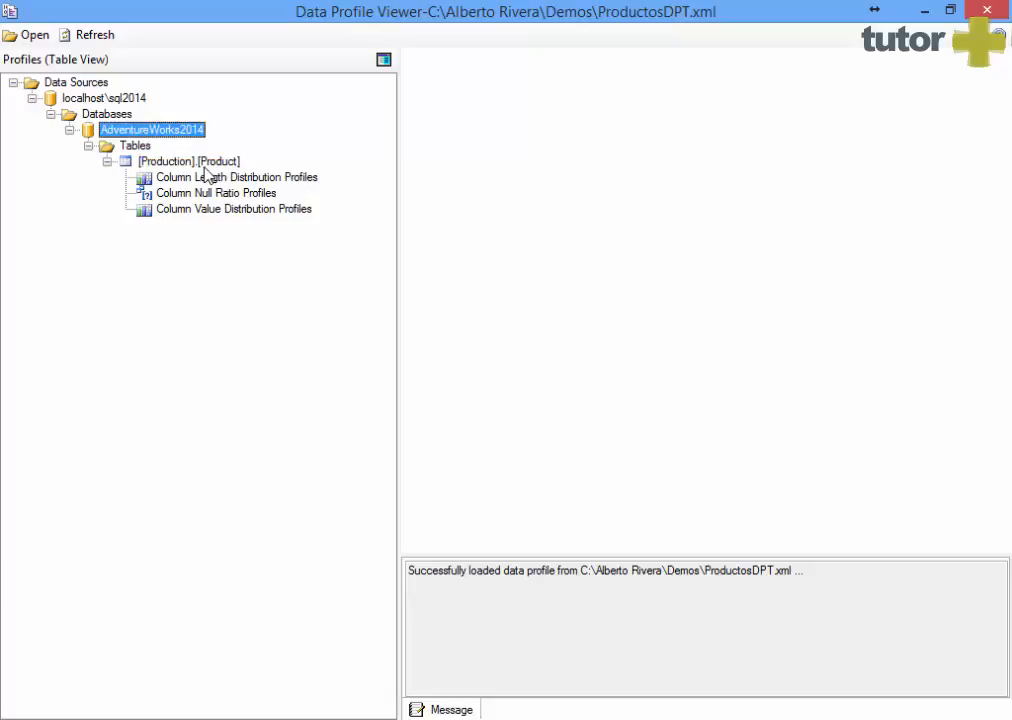
click(205, 166)
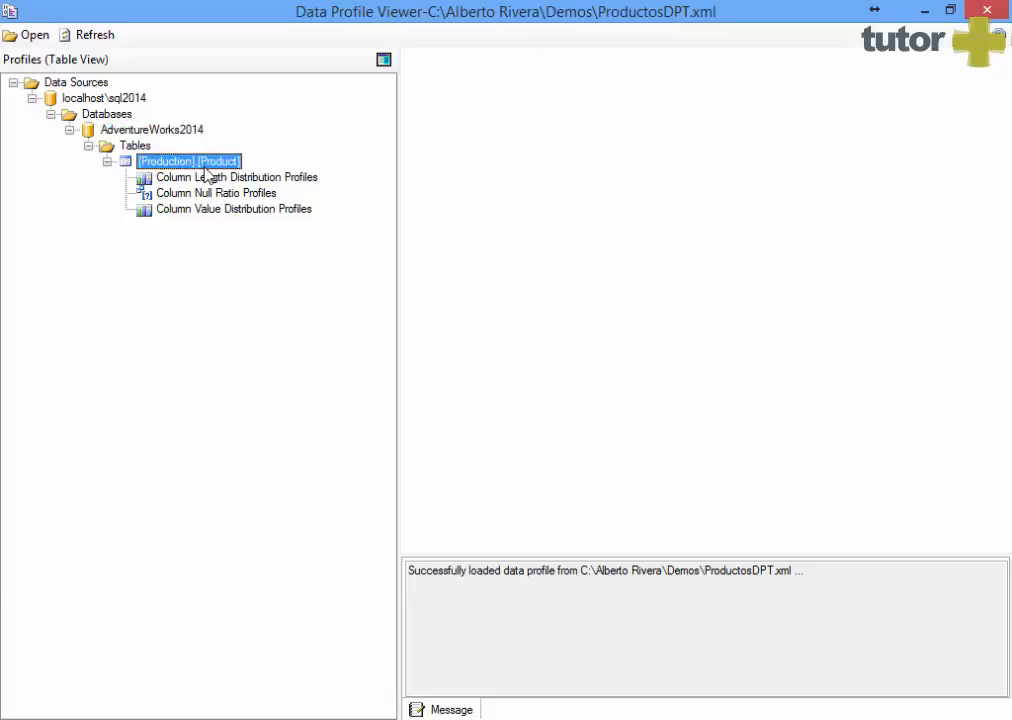
Examine the column length distribution profiles of the Product table for Color, Name, ProductLine, ProductNumber and Size.
click(280, 178)
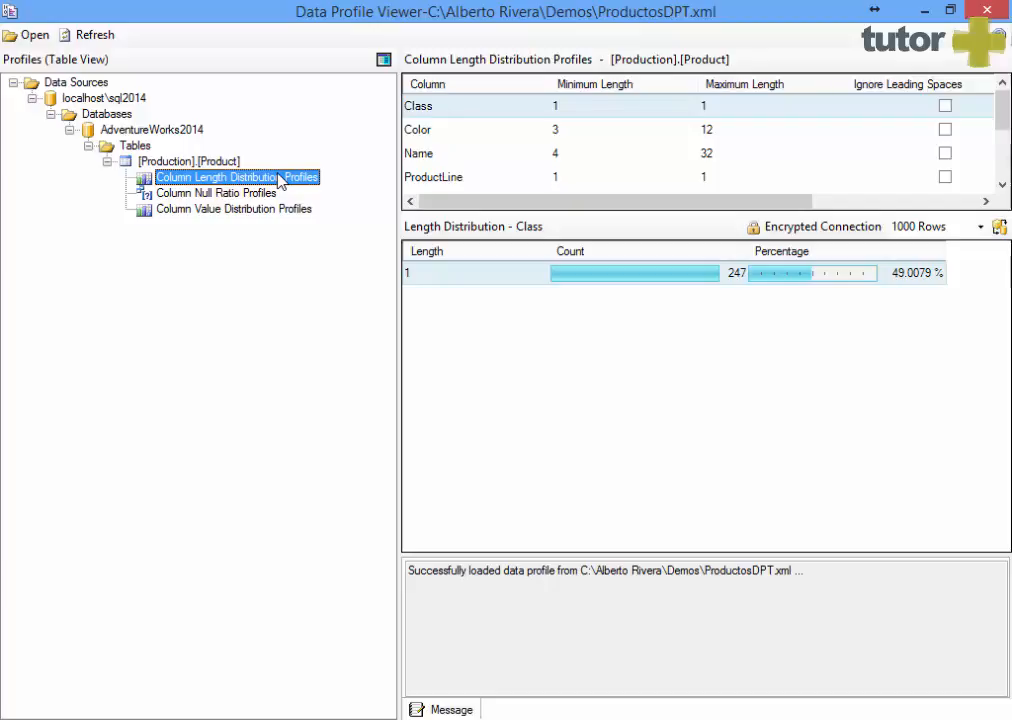
click(472, 134)
click(448, 160)
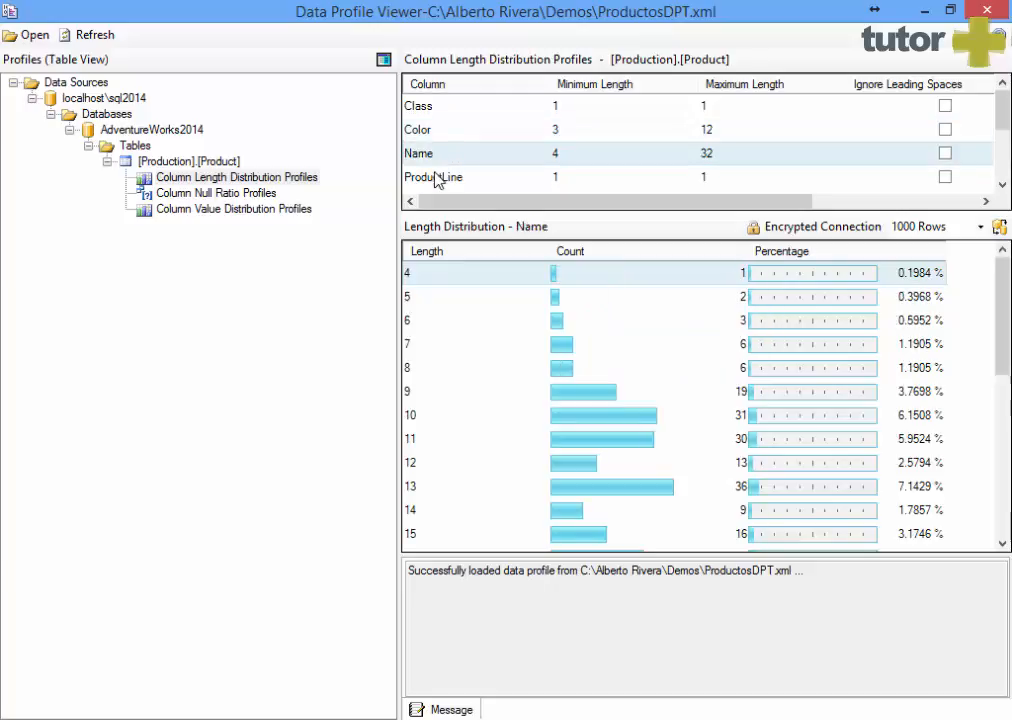
click(434, 184)
click(1002, 185)
click(1002, 185)
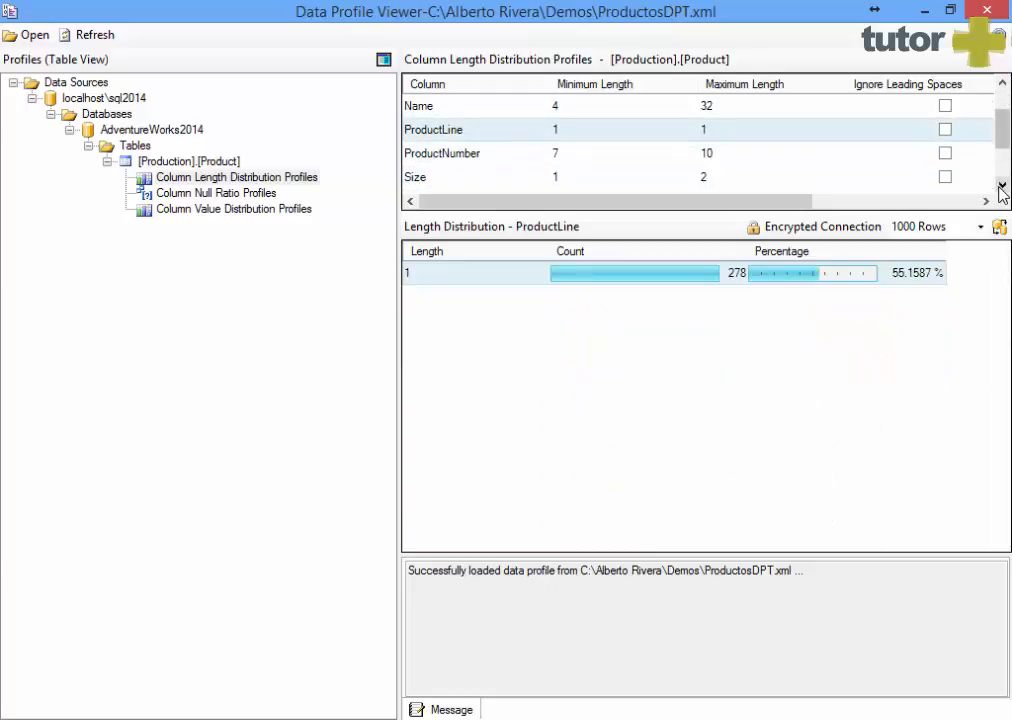
click(1002, 185)
click(443, 136)
click(427, 153)
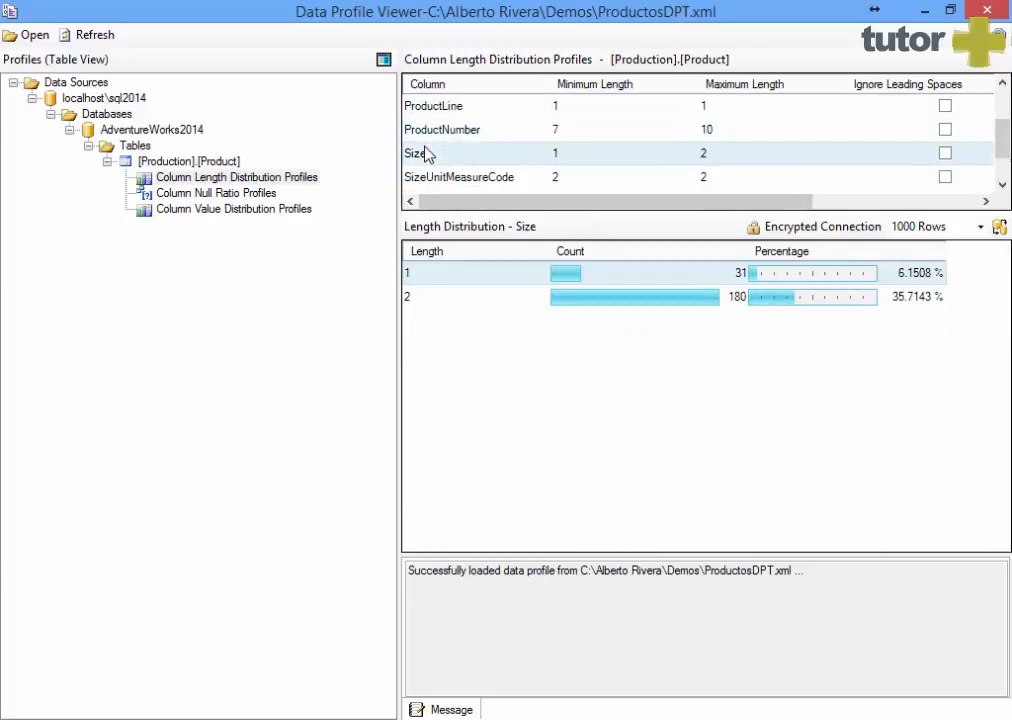
Examine the column null ratio profiles for all columns of the Product table.
click(258, 196)
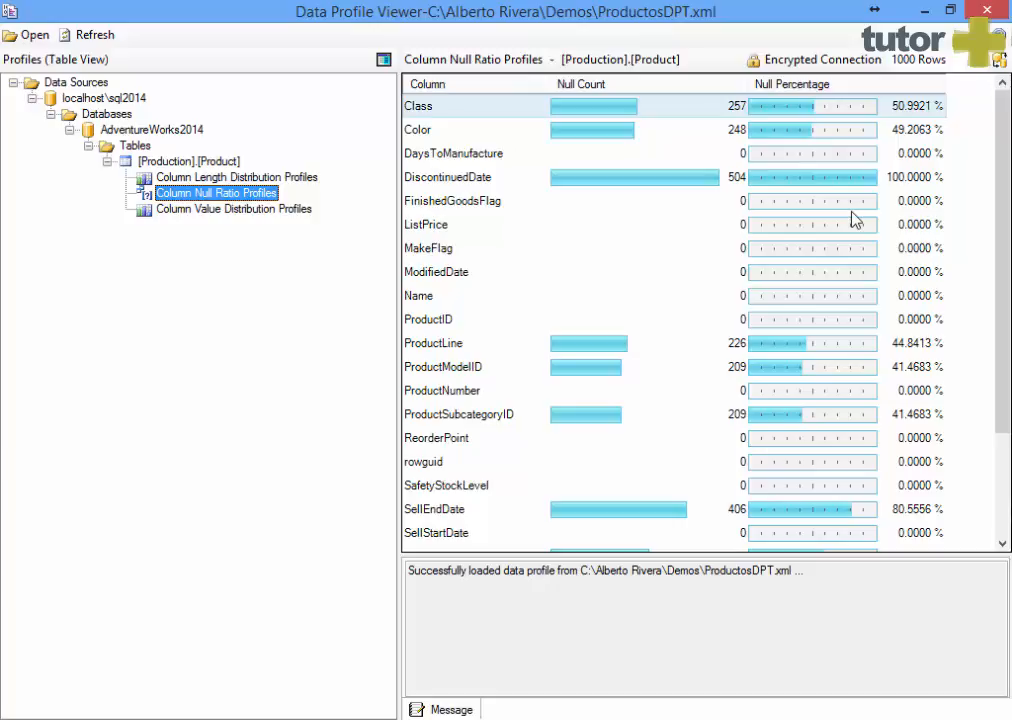
drag(997, 289, 1006, 367)
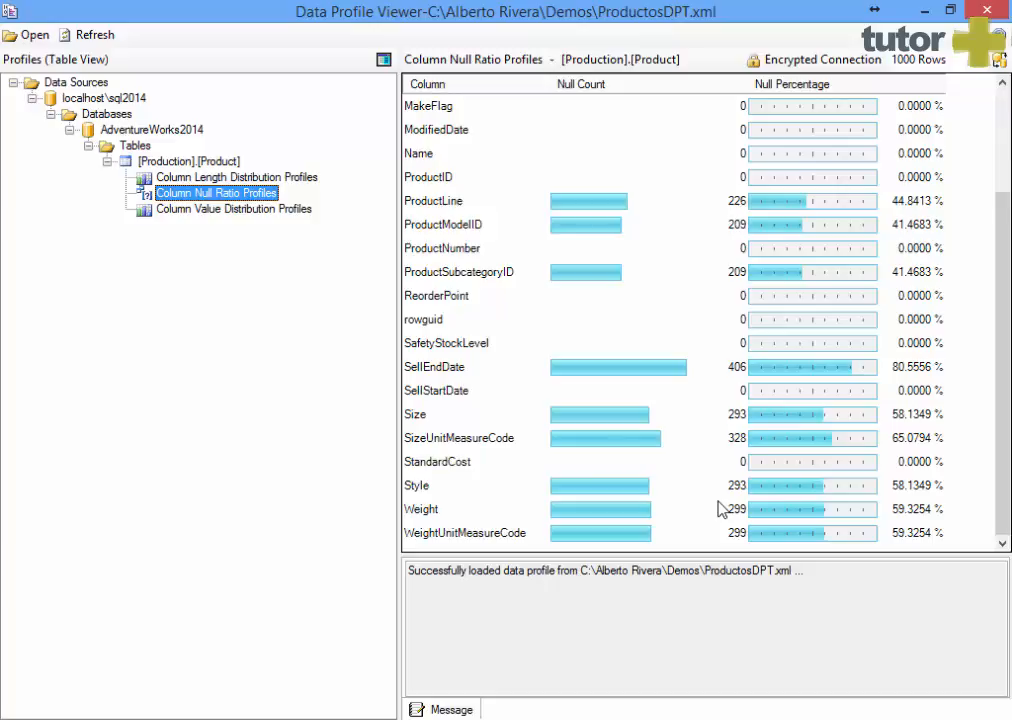
Examine the column value distribution profiles of the Product table for Class, Color, DaysToManufacture, ModifiedDate and Name.
click(266, 211)
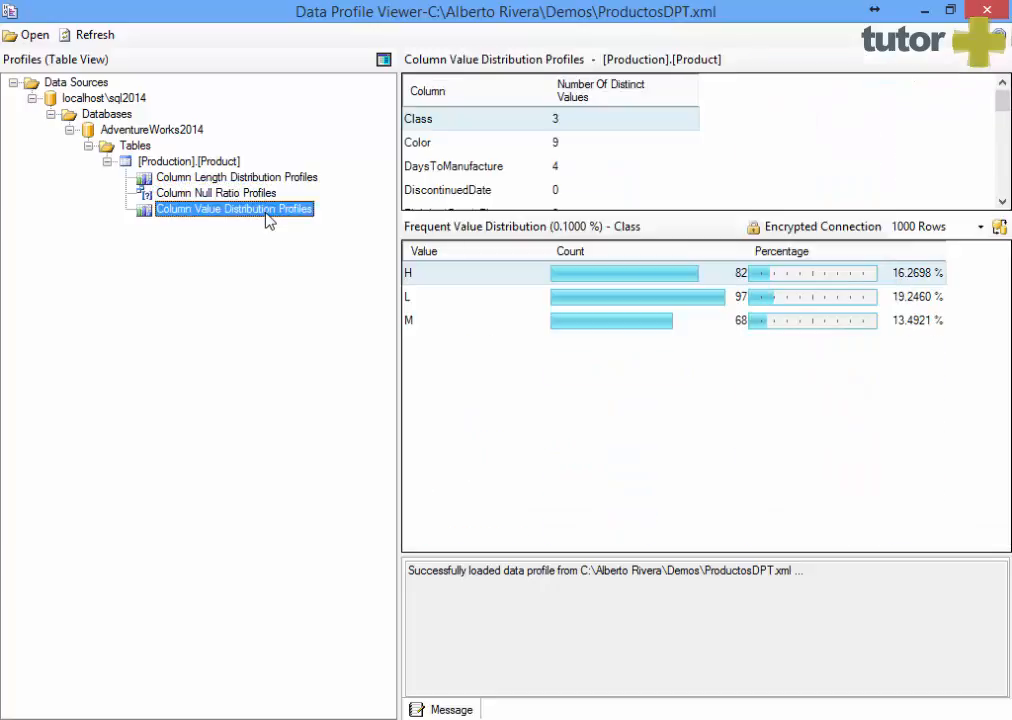
click(500, 122)
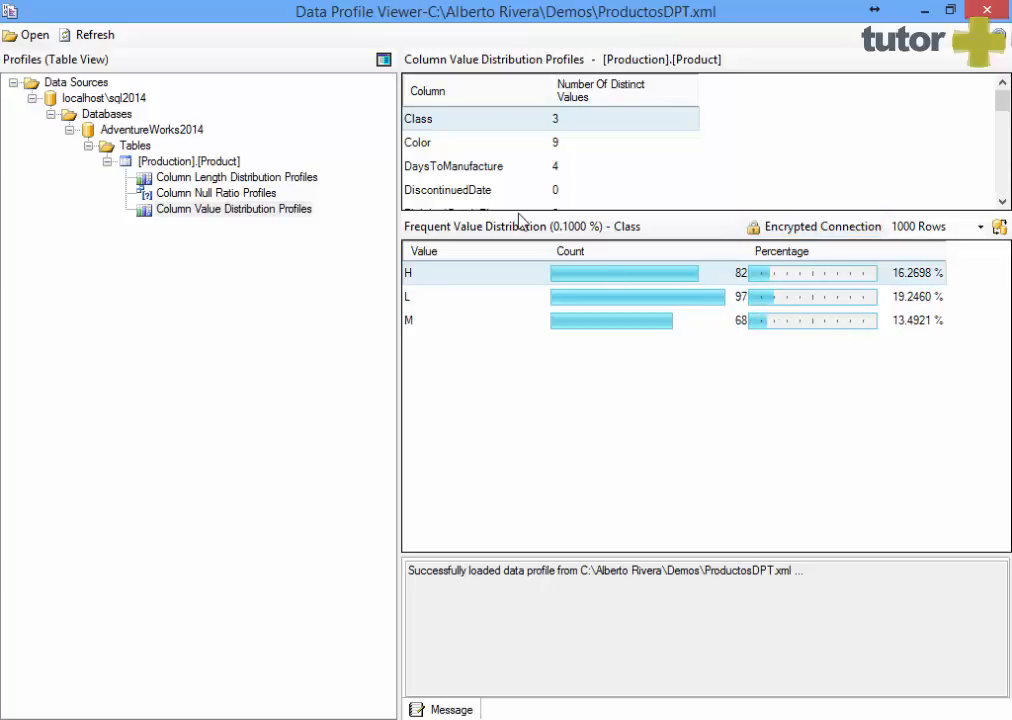
click(472, 166)
click(470, 143)
click(468, 168)
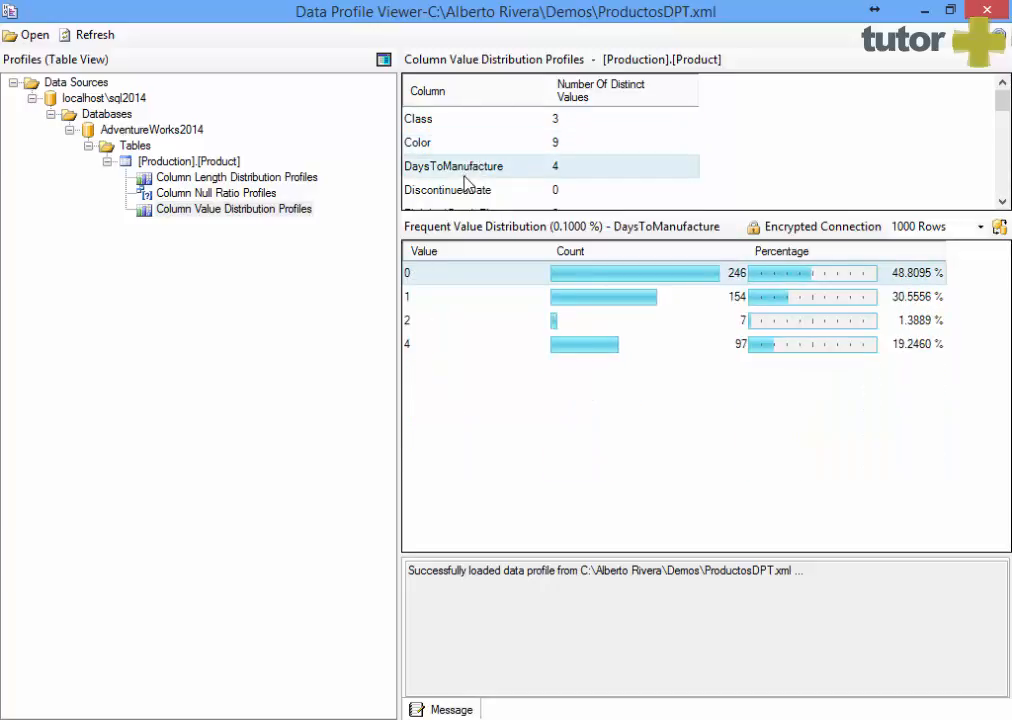
click(1003, 203)
click(1003, 203)
click(1003, 204)
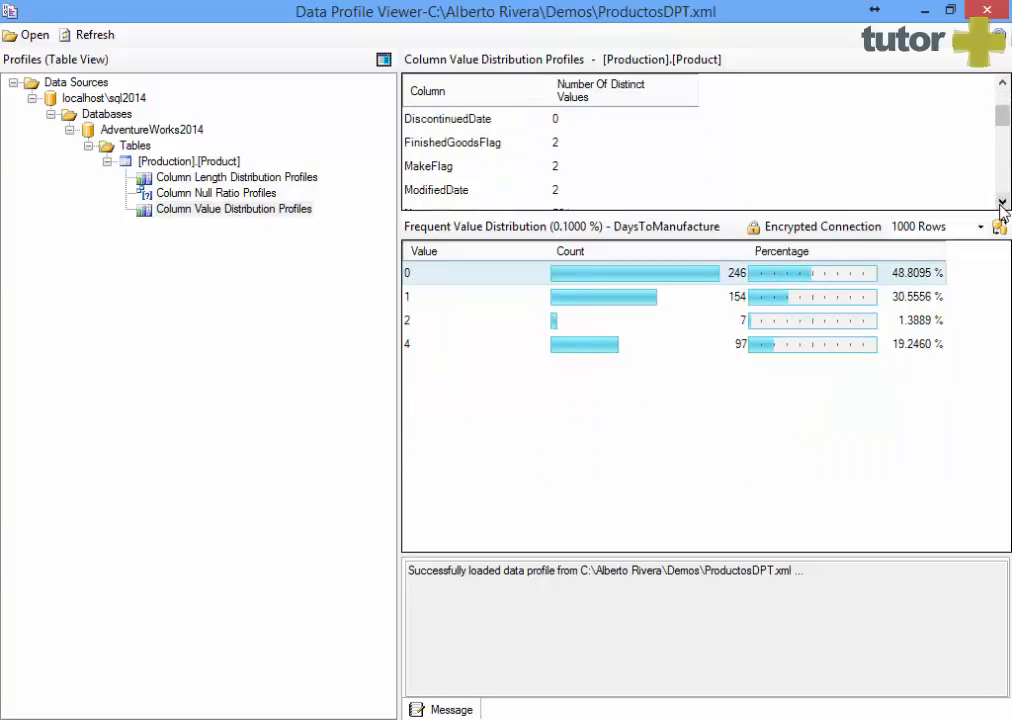
click(1003, 204)
click(423, 175)
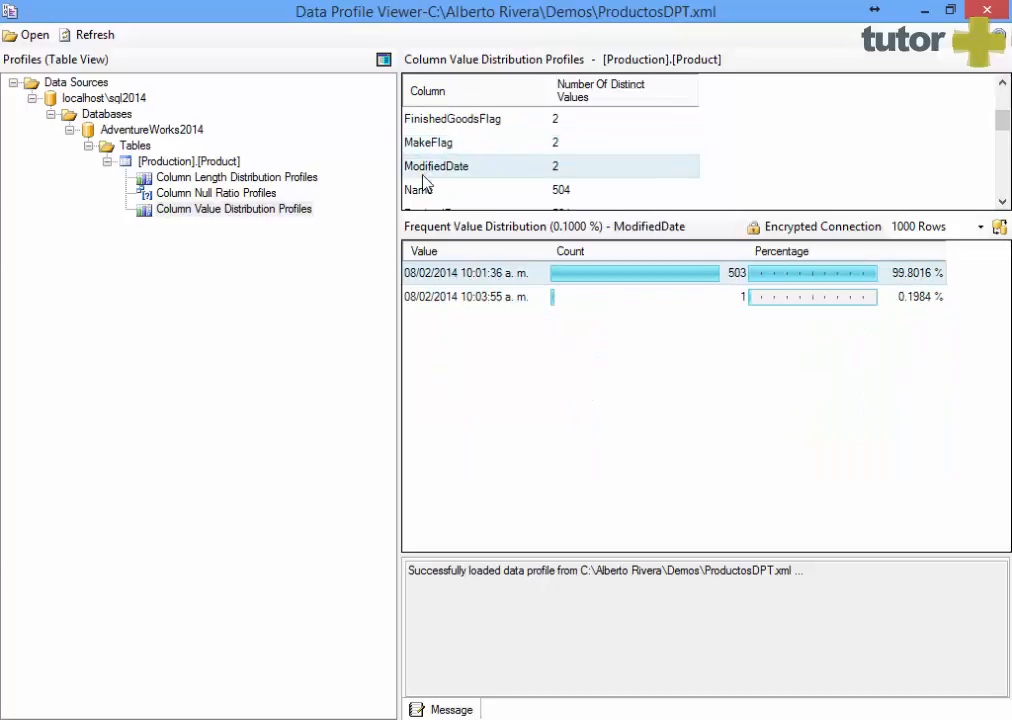
click(420, 195)
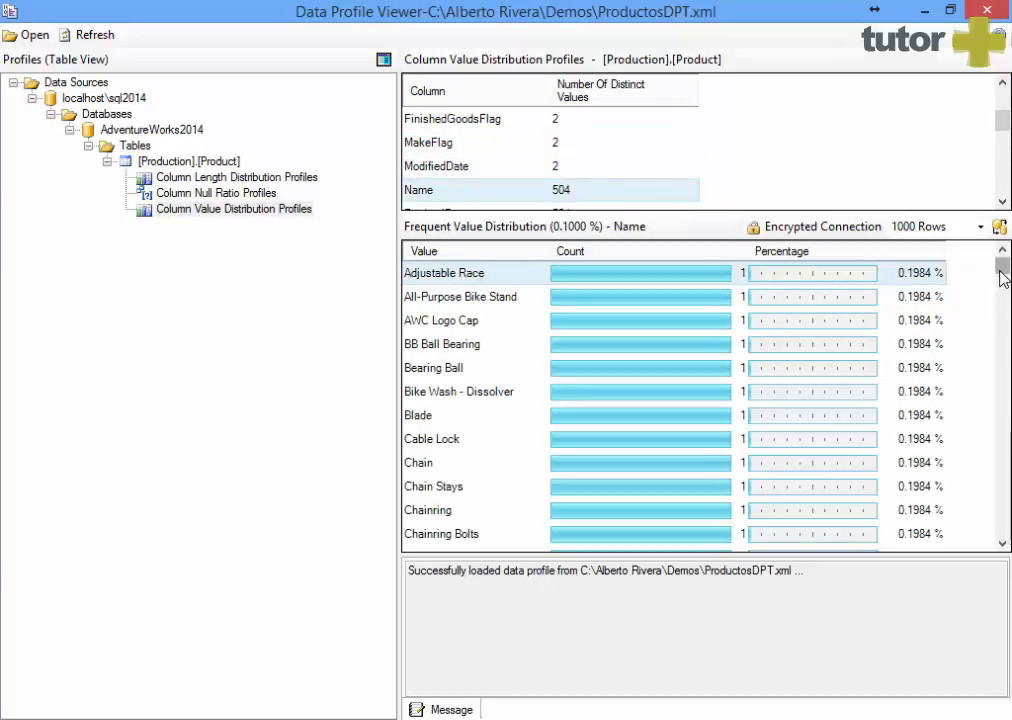
mouse_move(1003, 268)
mouse_down()
mouse_move(996, 534)
mouse_move(1003, 266)
mouse_up()
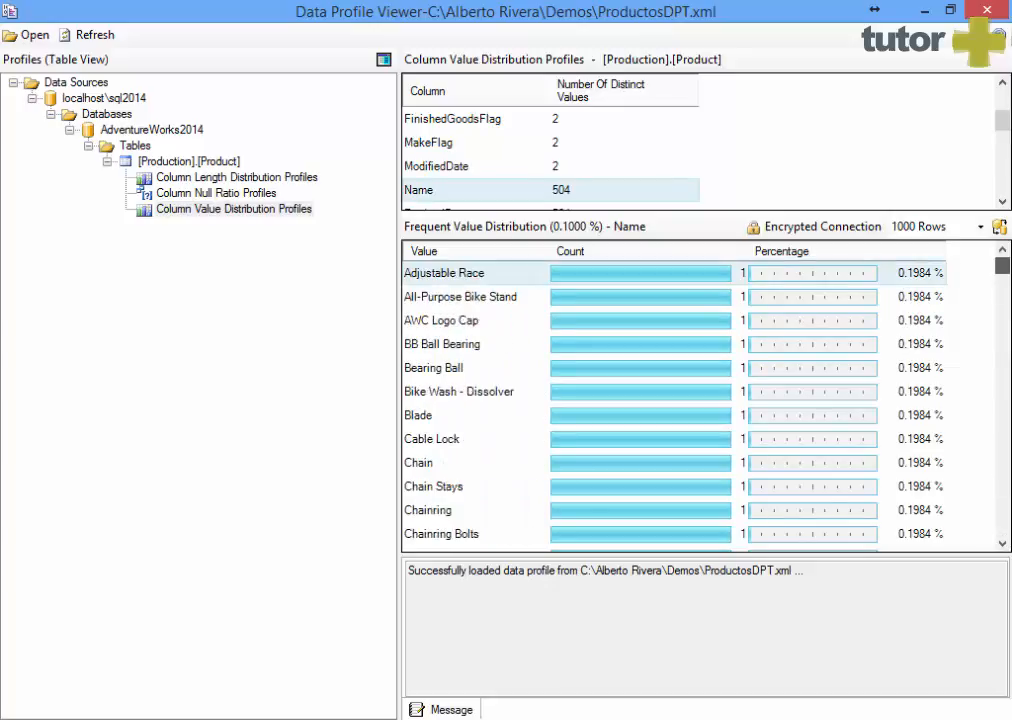